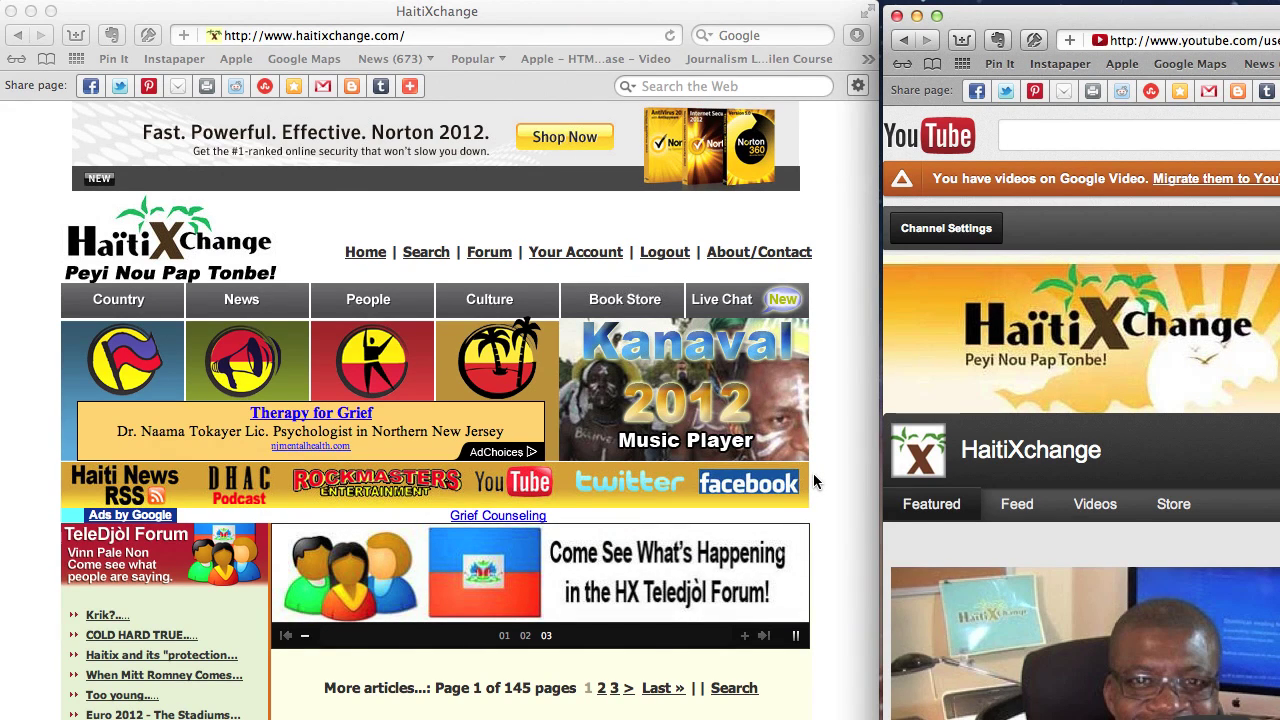
# Move the YouTube window beside the site and open the Teledjòl Forum via its home-page banner
pyautogui.scroll(-5, 813, 476)
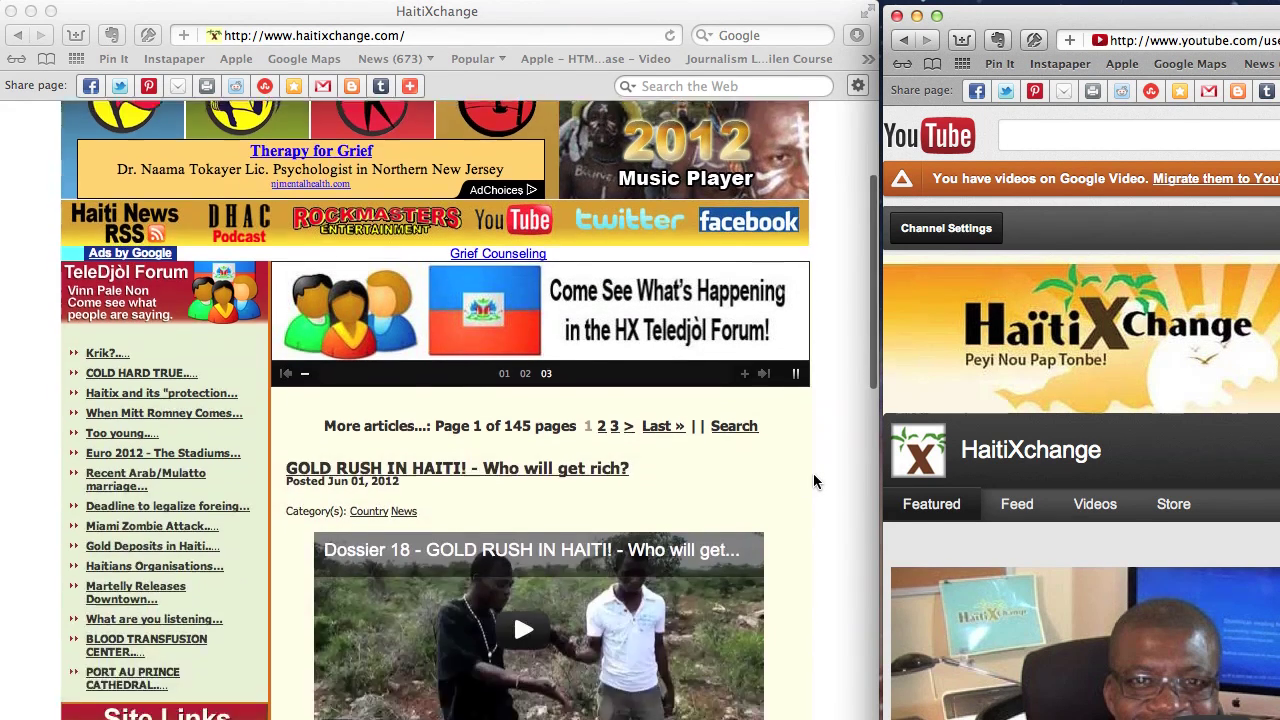
pyautogui.scroll(4, 813, 480)
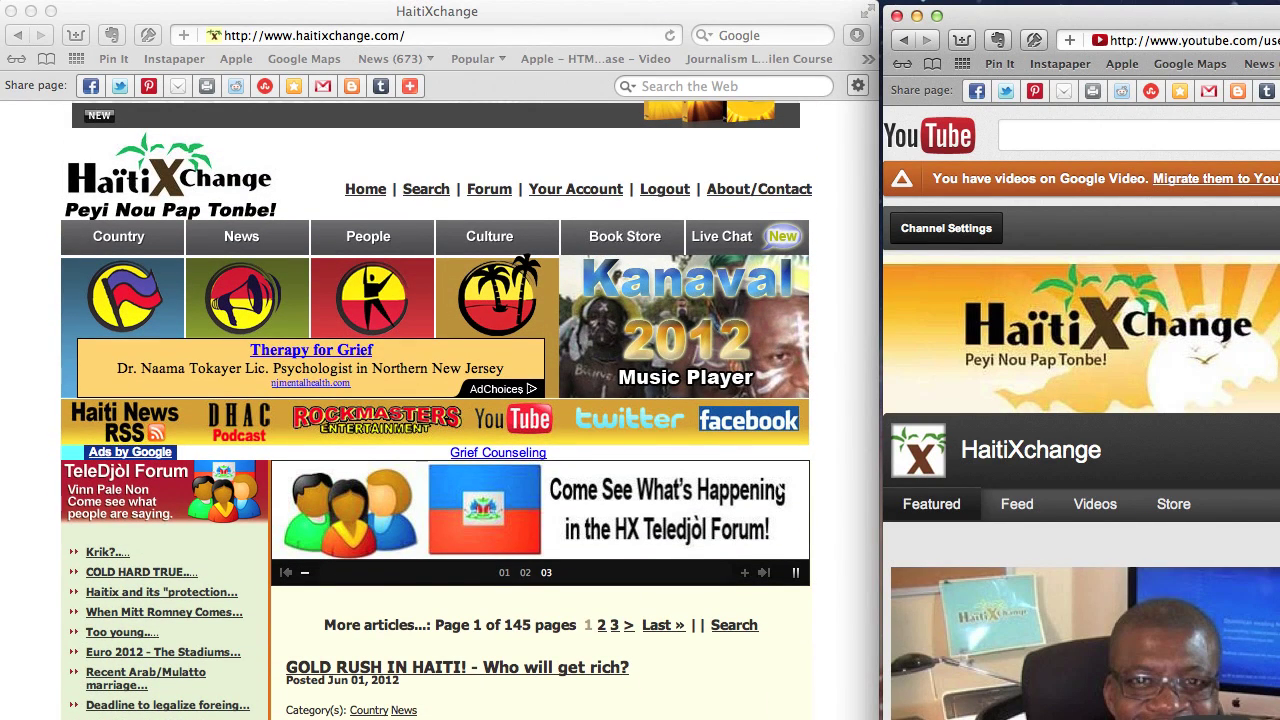
pyautogui.moveTo(1264, 20)
pyautogui.mouseDown()
pyautogui.moveTo(526, 1)
pyautogui.moveTo(1184, 13)
pyautogui.moveTo(1276, 30)
pyautogui.mouseUp()
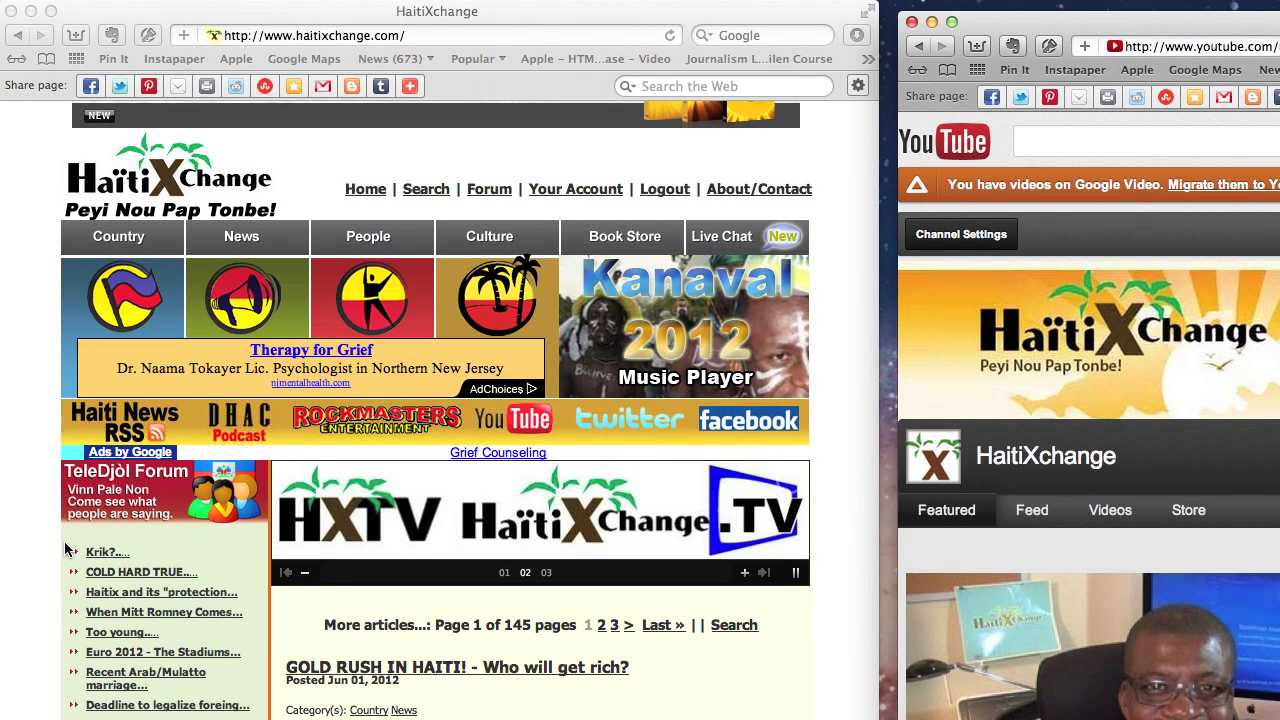
pyautogui.scroll(-4, 66, 545)
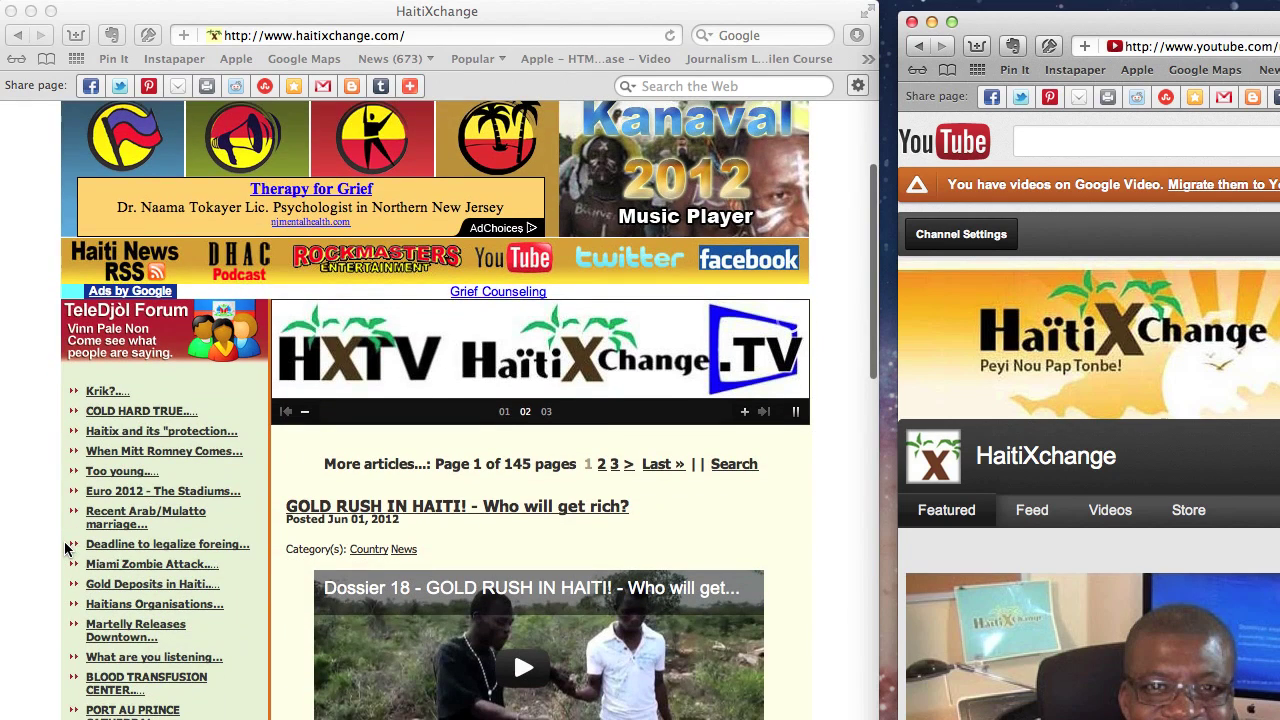
pyautogui.scroll(-5, 64, 543)
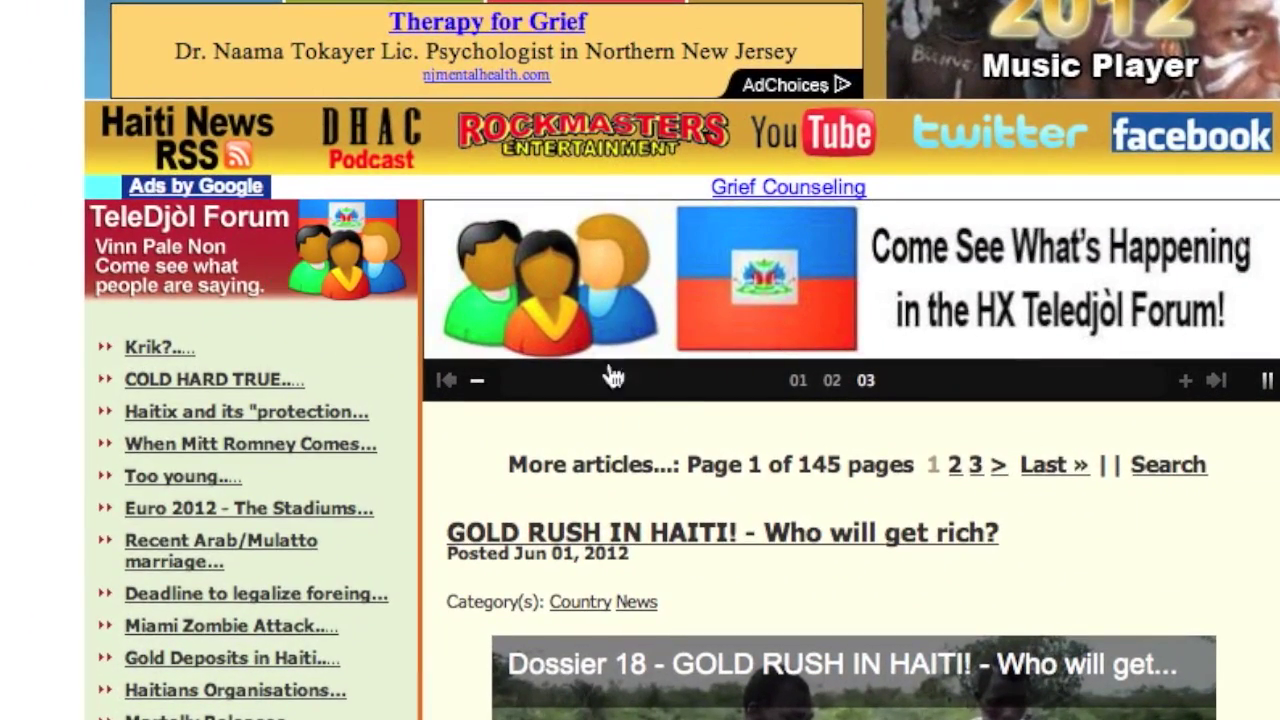
pyautogui.click(608, 371)
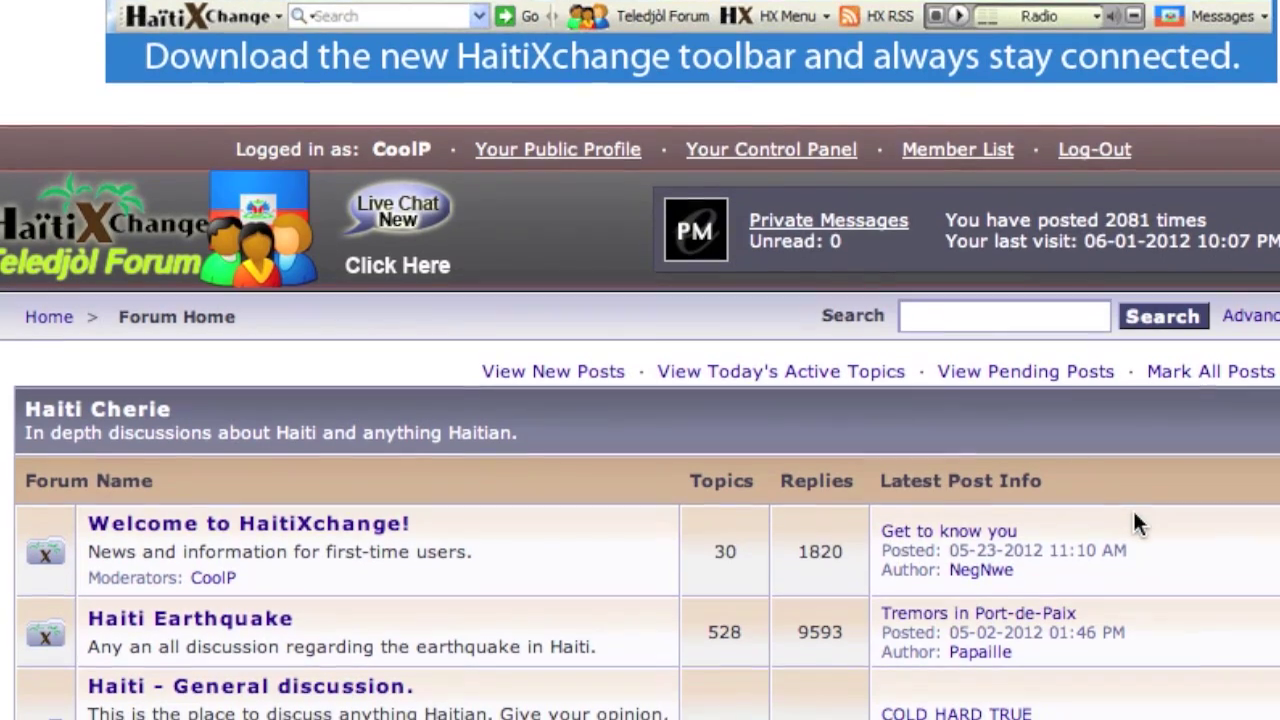
# Start a new topic in the Welcome to HaitiXchange! forum
pyautogui.scroll(-5, 509, 579)
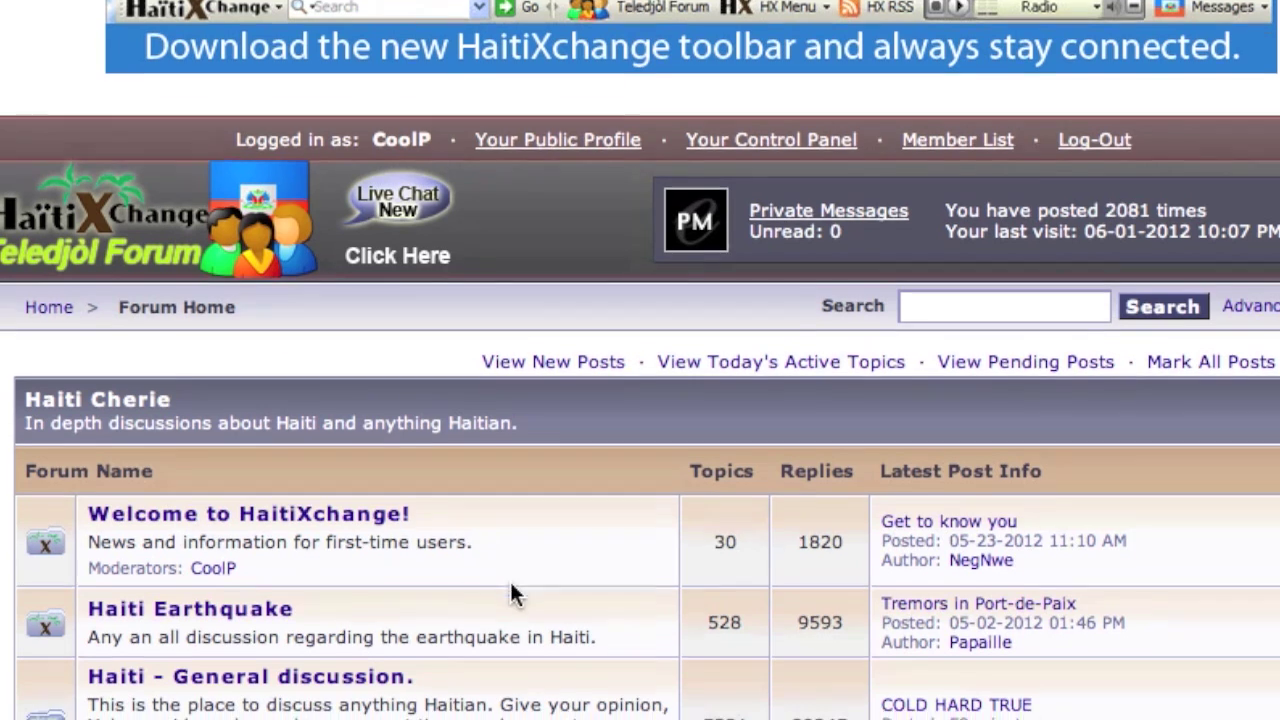
pyautogui.click(350, 258)
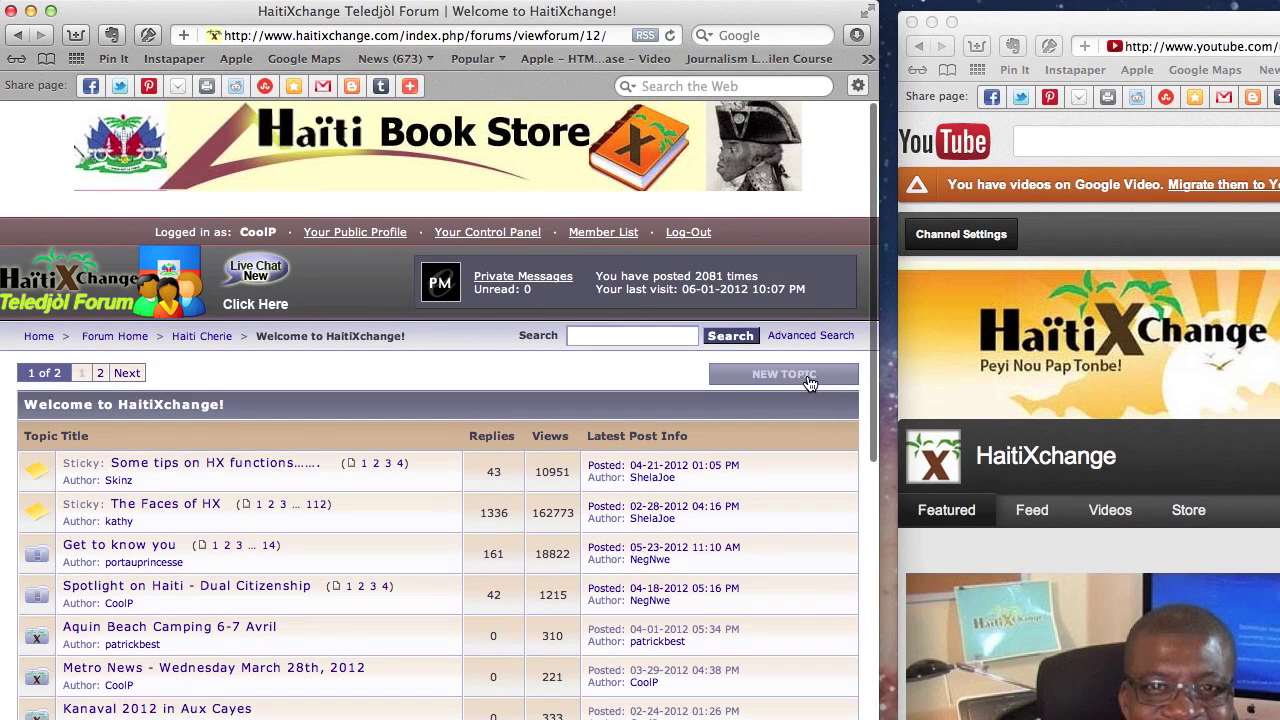
pyautogui.click(806, 376)
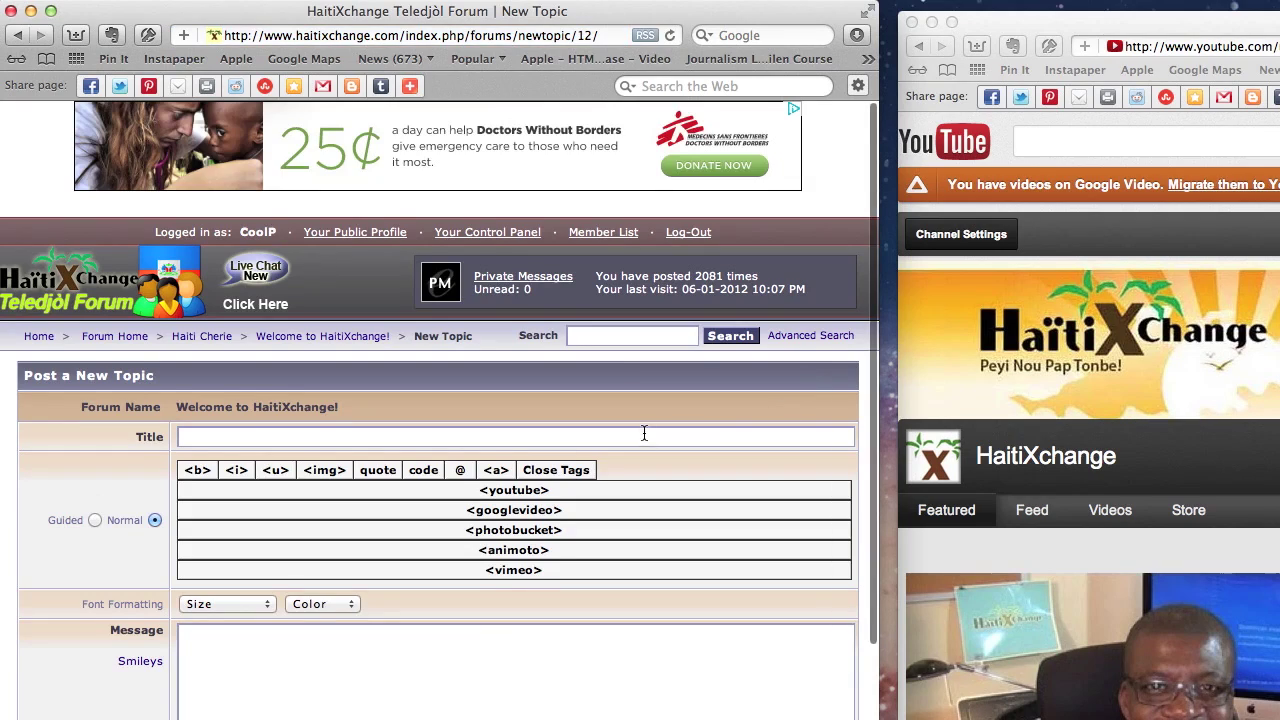
# Title the topic 'Video Test' and place the cursor in the Message box
pyautogui.scroll(-5, 644, 432)
pyautogui.click(499, 171)
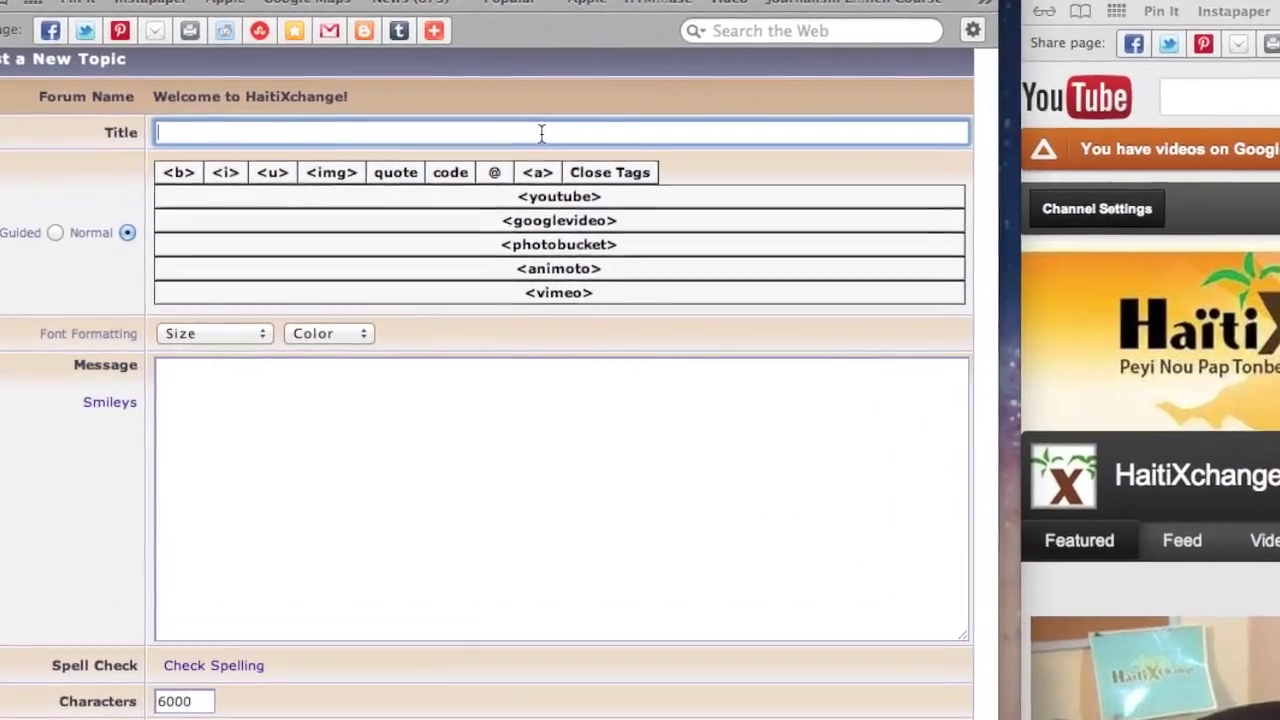
pyautogui.write('Video T')
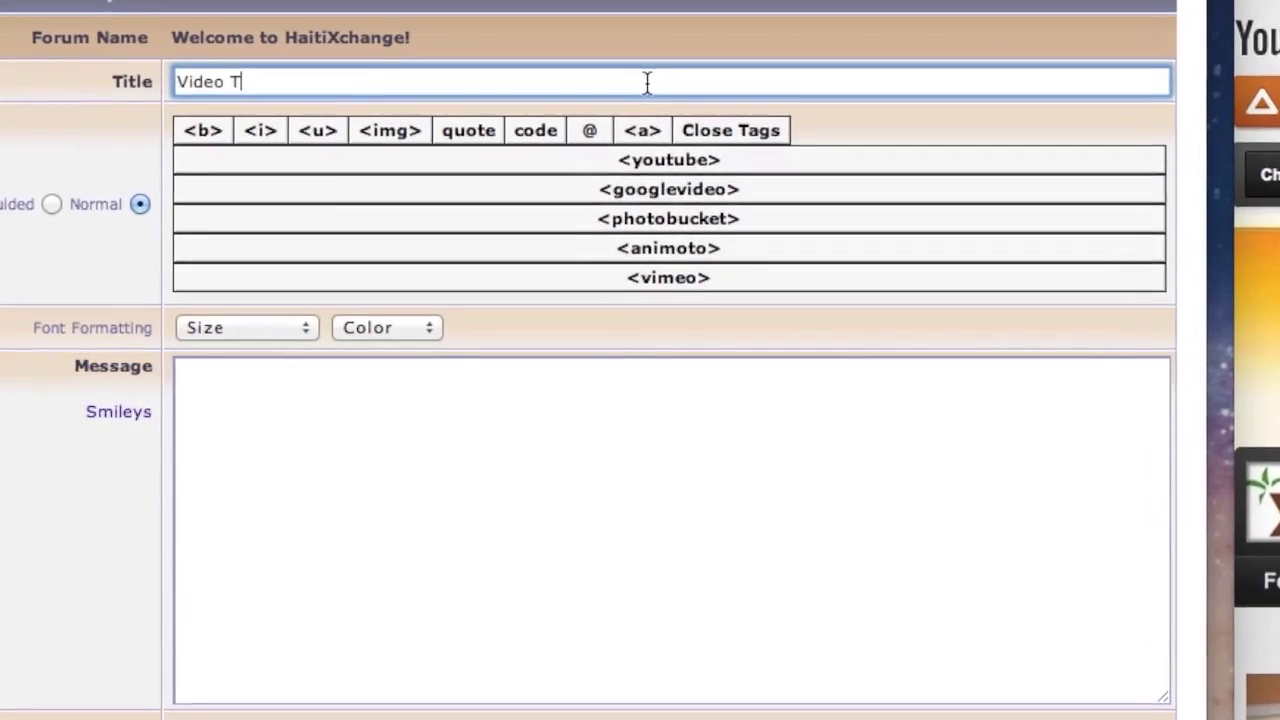
pyautogui.write('est')
pyautogui.click(597, 420)
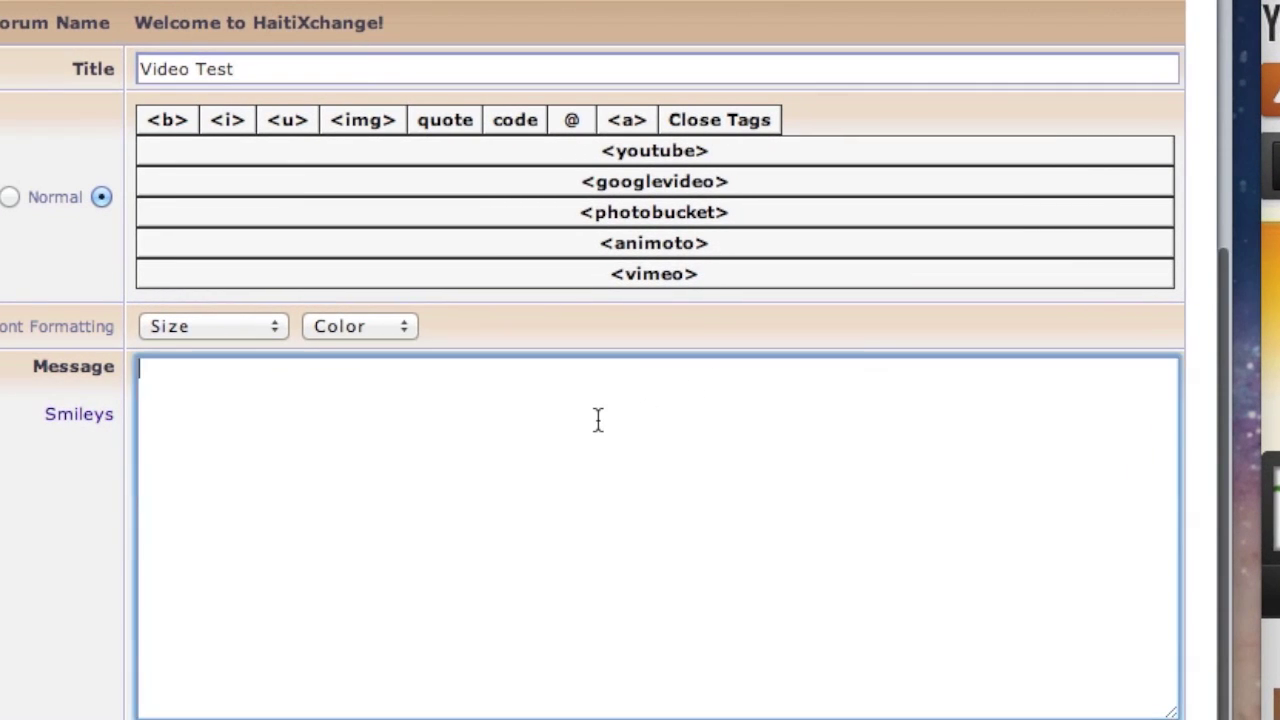
pyautogui.scroll(-2, 597, 420)
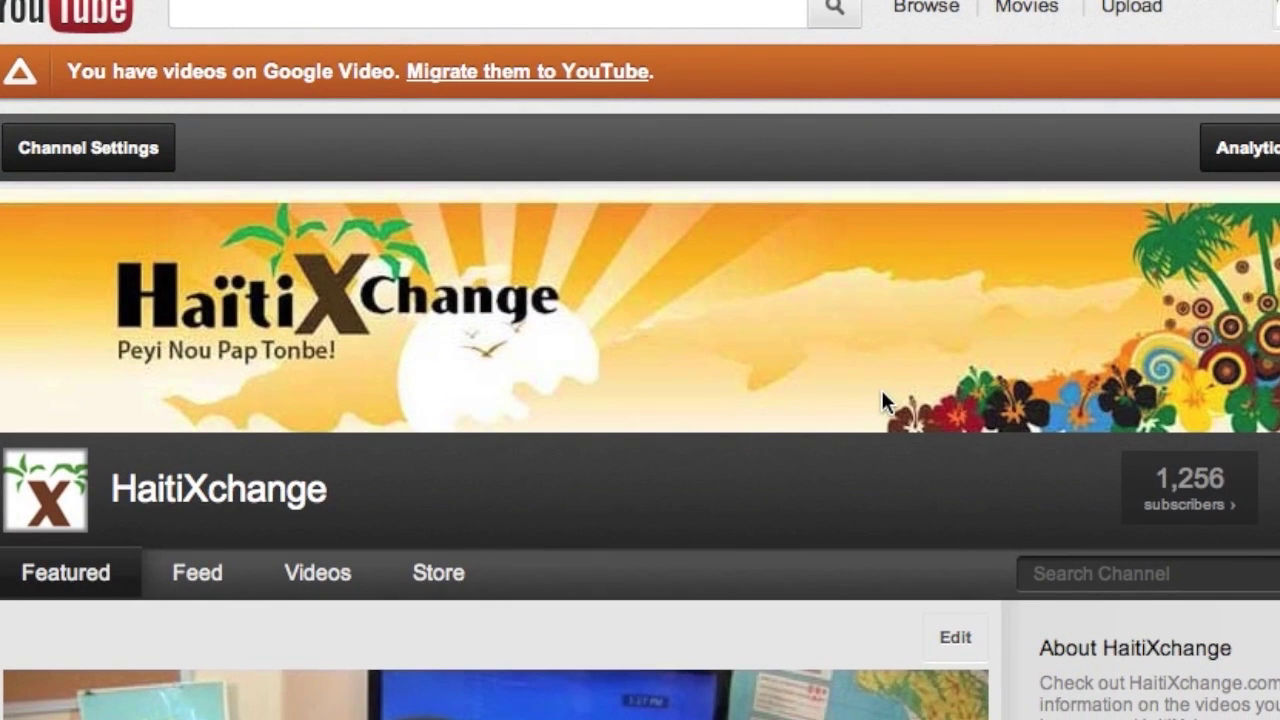
# Open 'Apple's Siri Speaks Haitian Creole' from the channel's uploads and pause it at 0:08
pyautogui.scroll(-12, 881, 400)
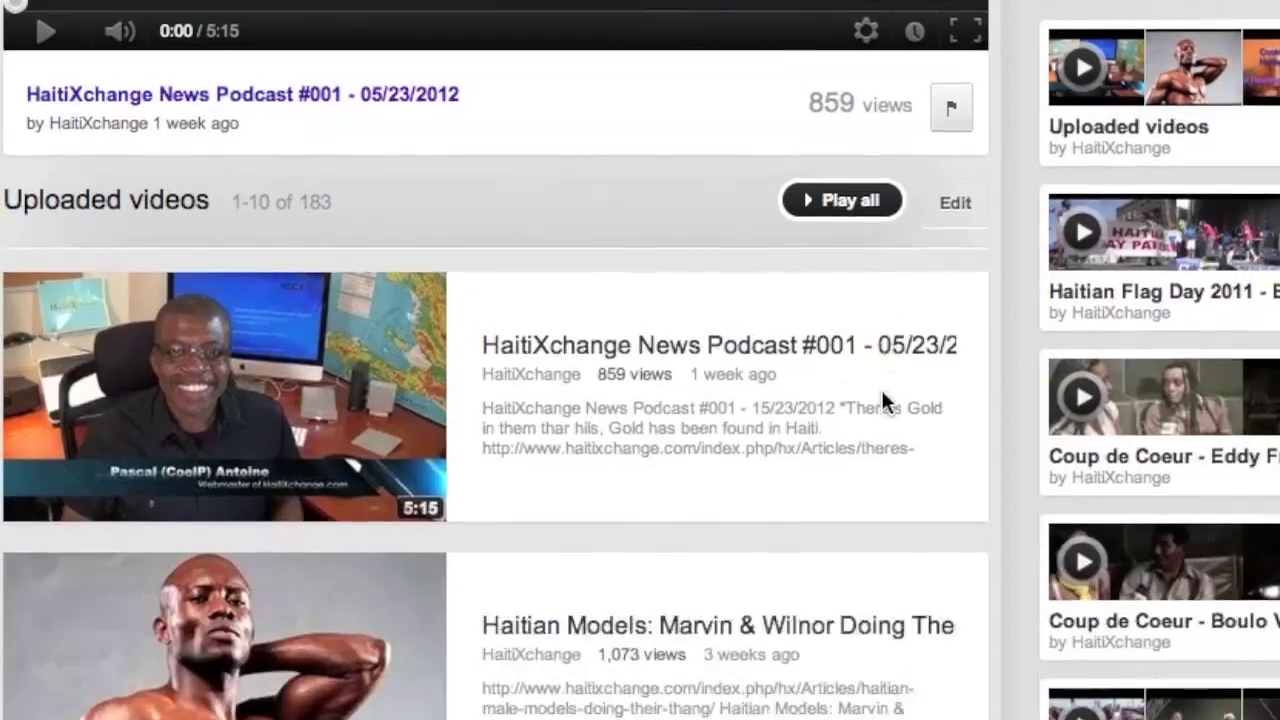
pyautogui.scroll(-10, 881, 400)
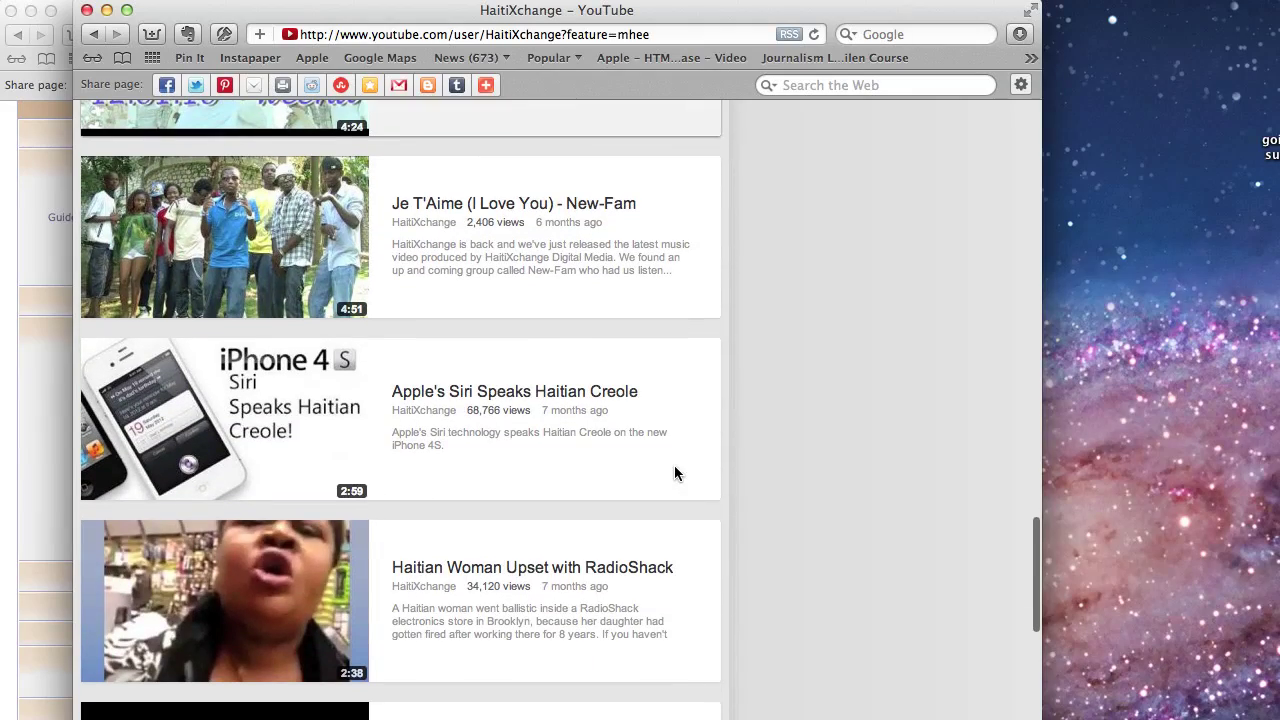
pyautogui.scroll(-1, 674, 466)
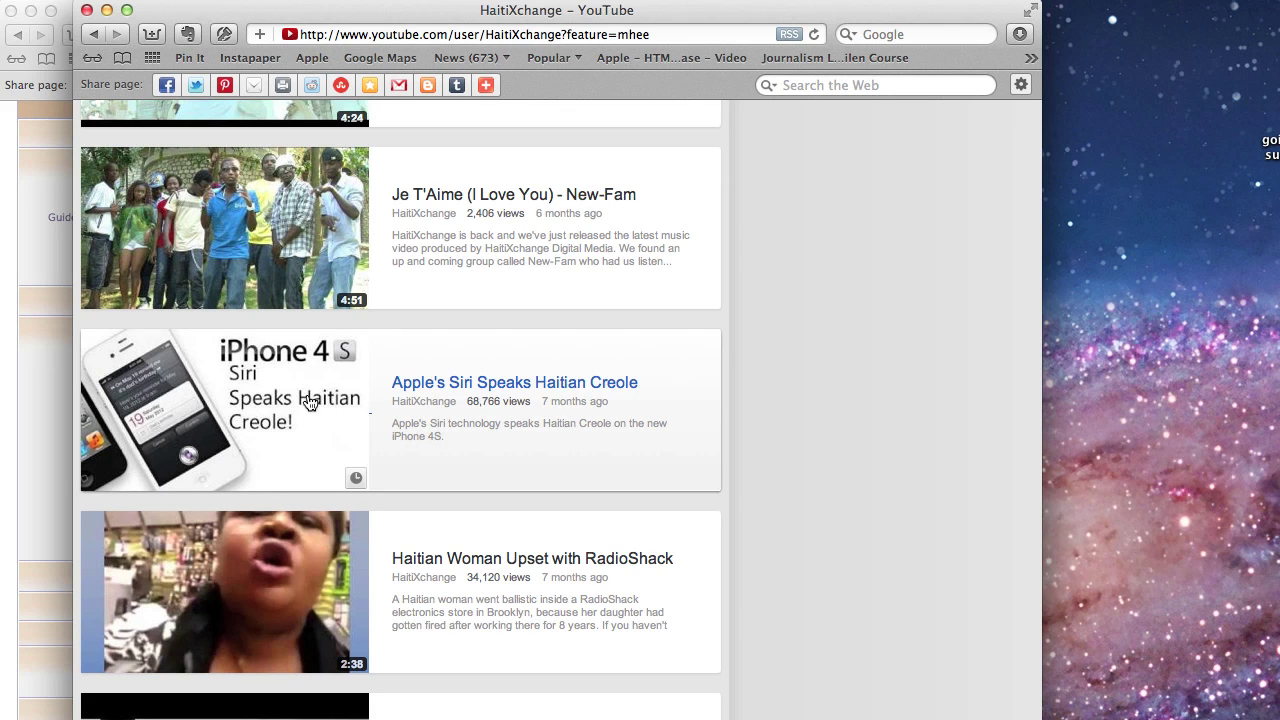
pyautogui.click(410, 408)
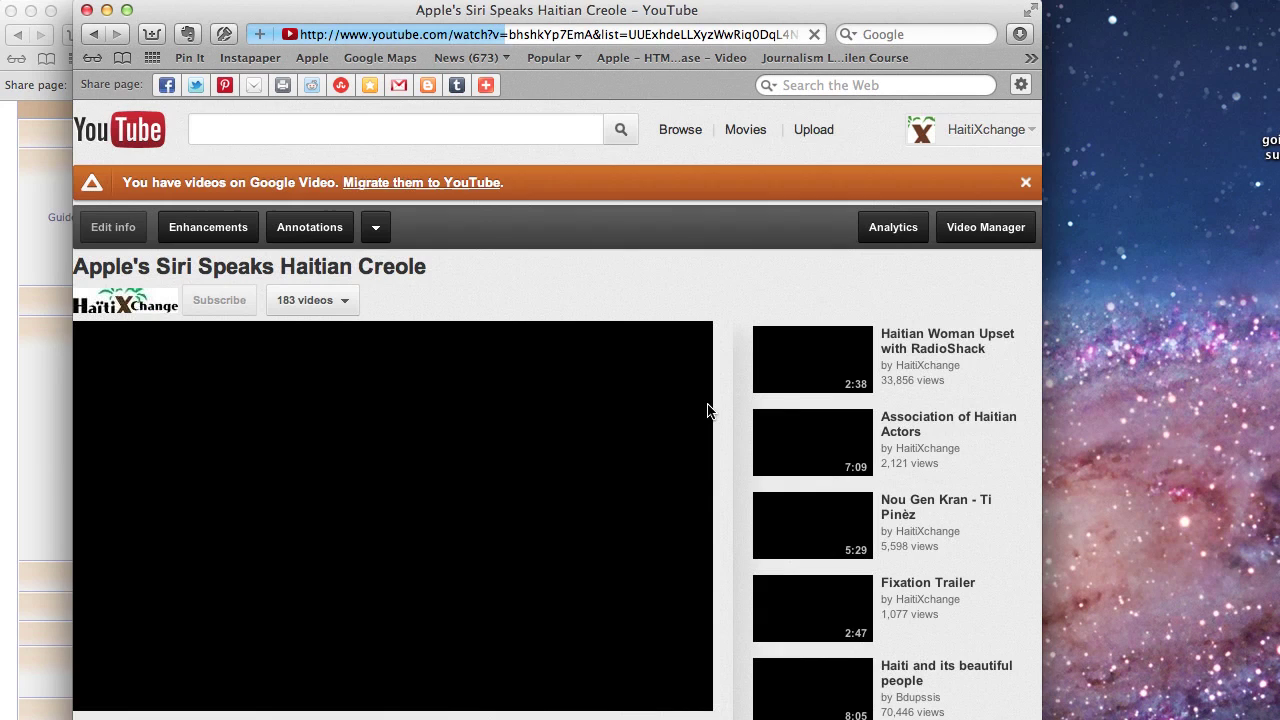
pyautogui.scroll(-5, 707, 410)
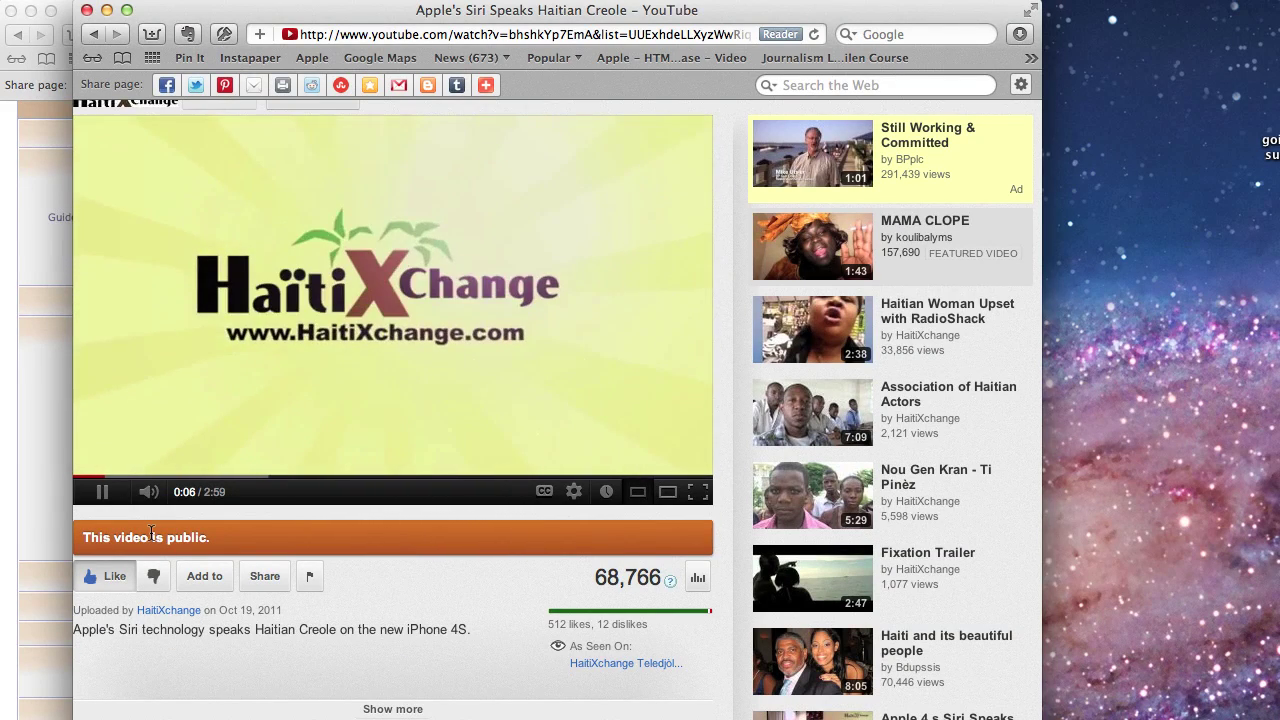
pyautogui.click(100, 490)
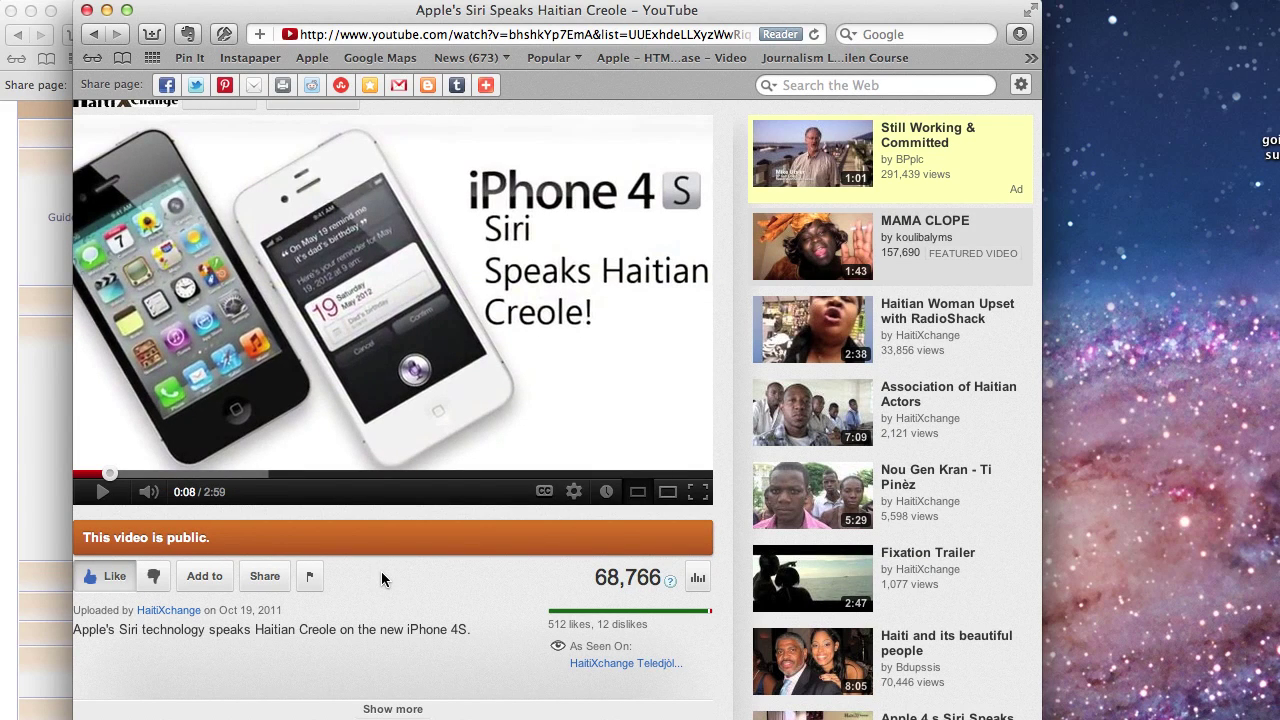
pyautogui.scroll(-2, 381, 578)
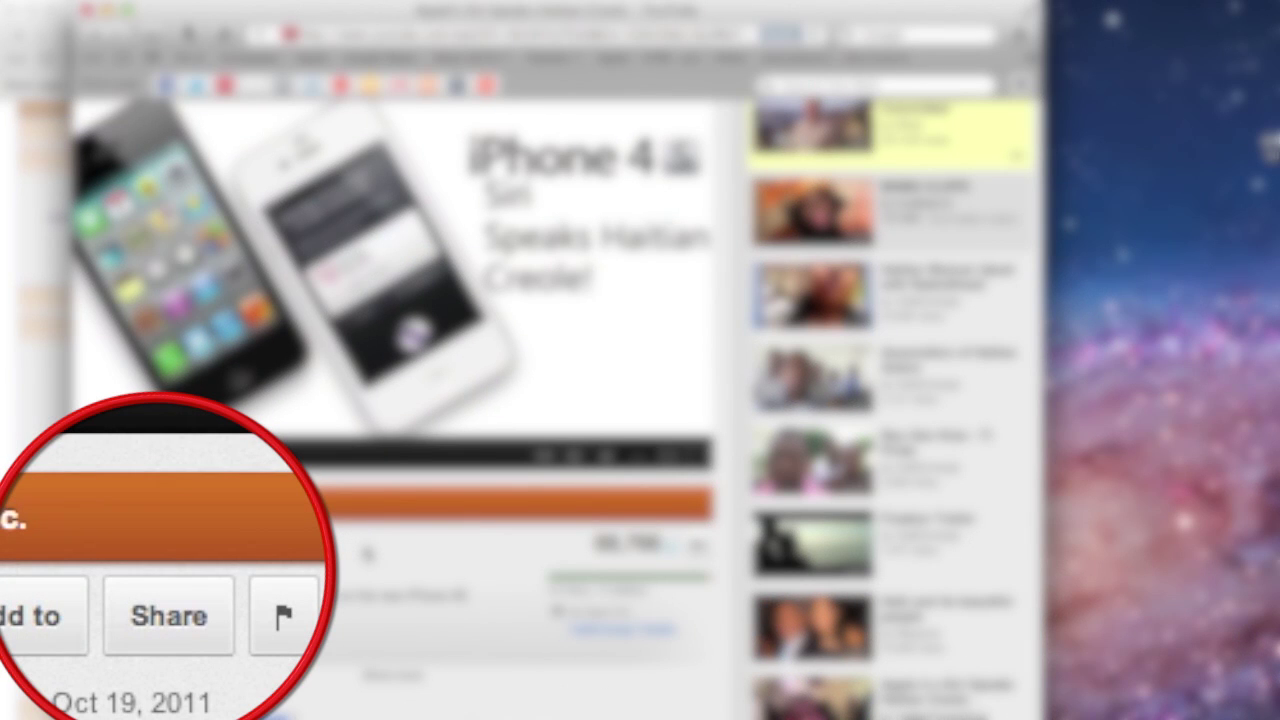
# Copy the Siri video's youtu.be share link and drag YouTube aside to reveal the forum form
pyautogui.click(370, 556)
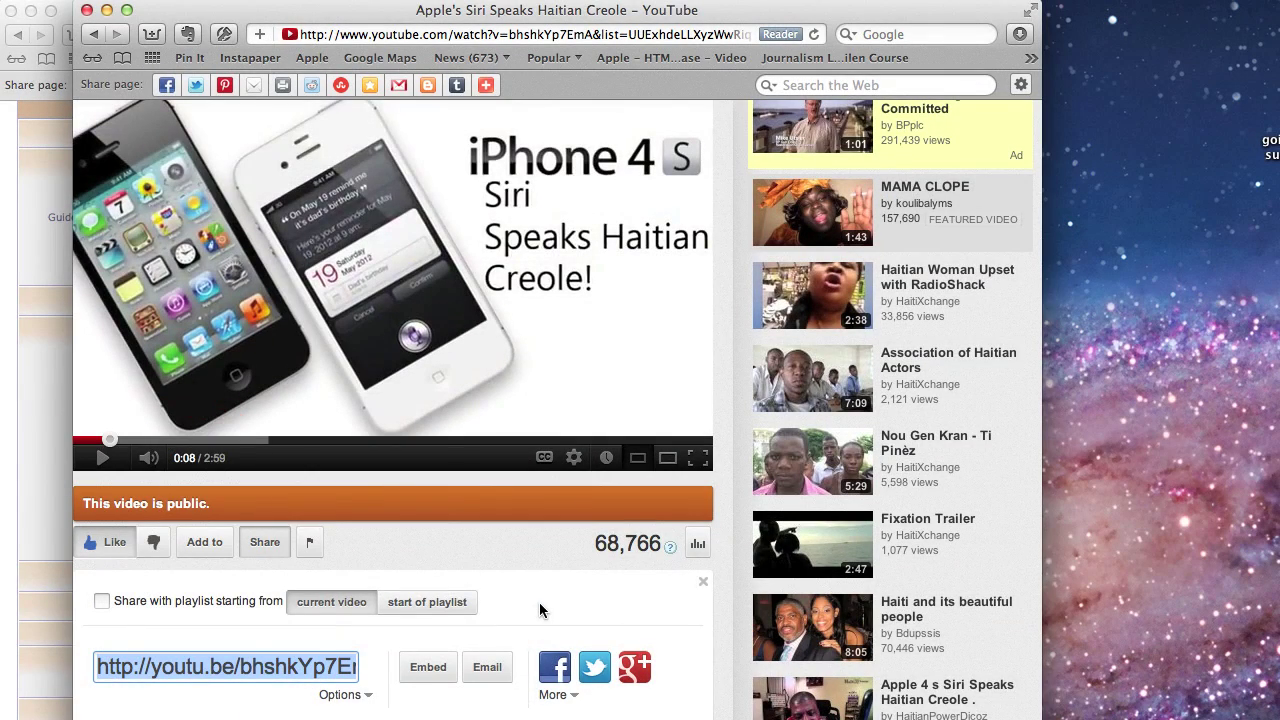
pyautogui.scroll(-3, 539, 610)
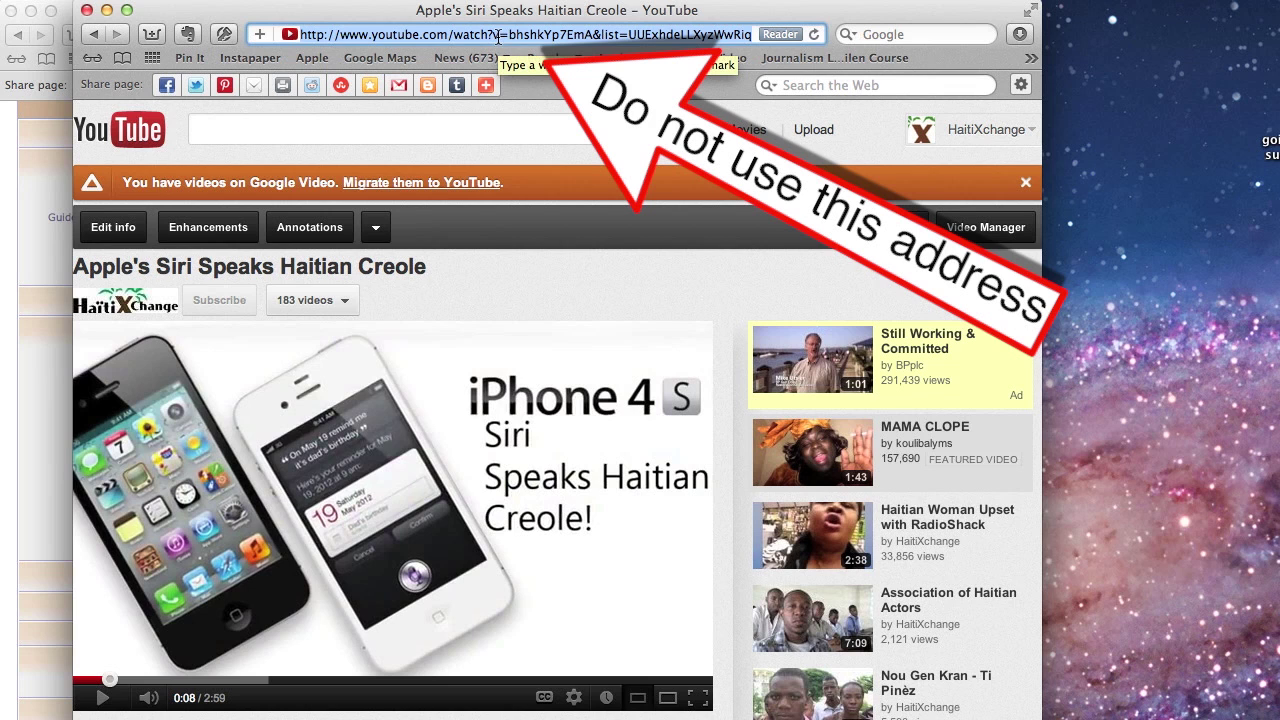
pyautogui.scroll(-5, 562, 405)
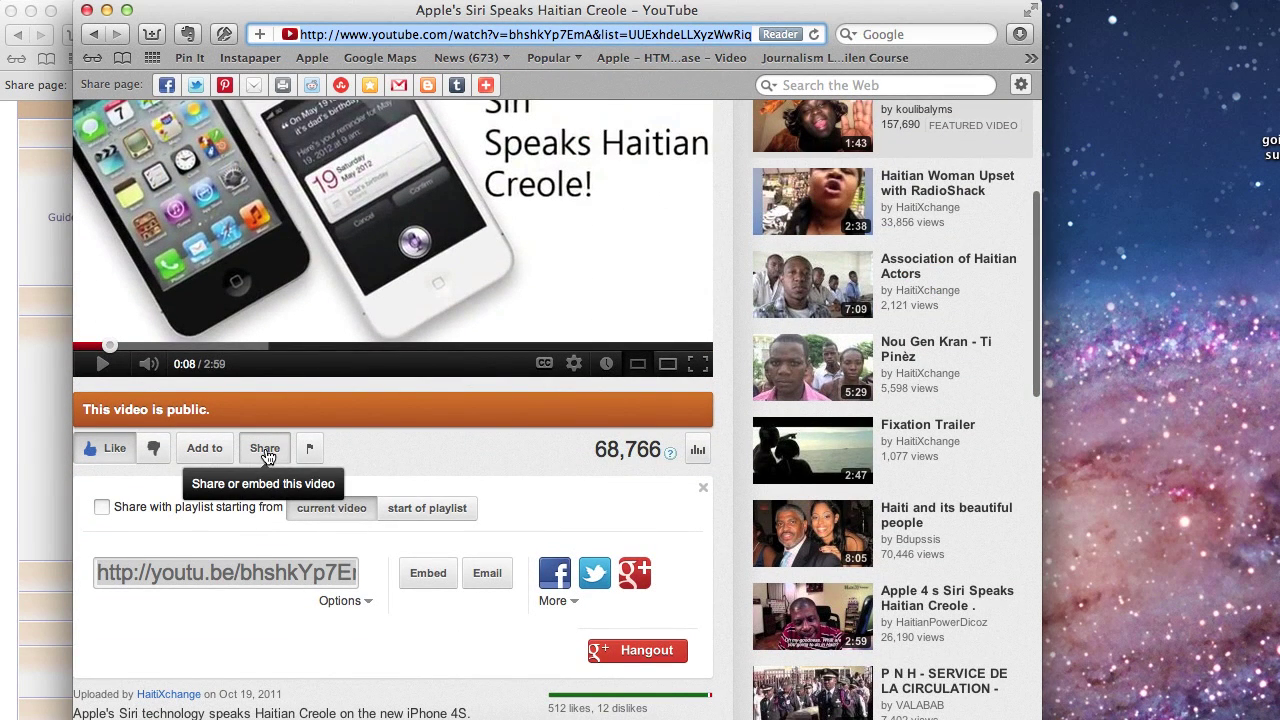
pyautogui.click(258, 578)
pyautogui.press('super+c')
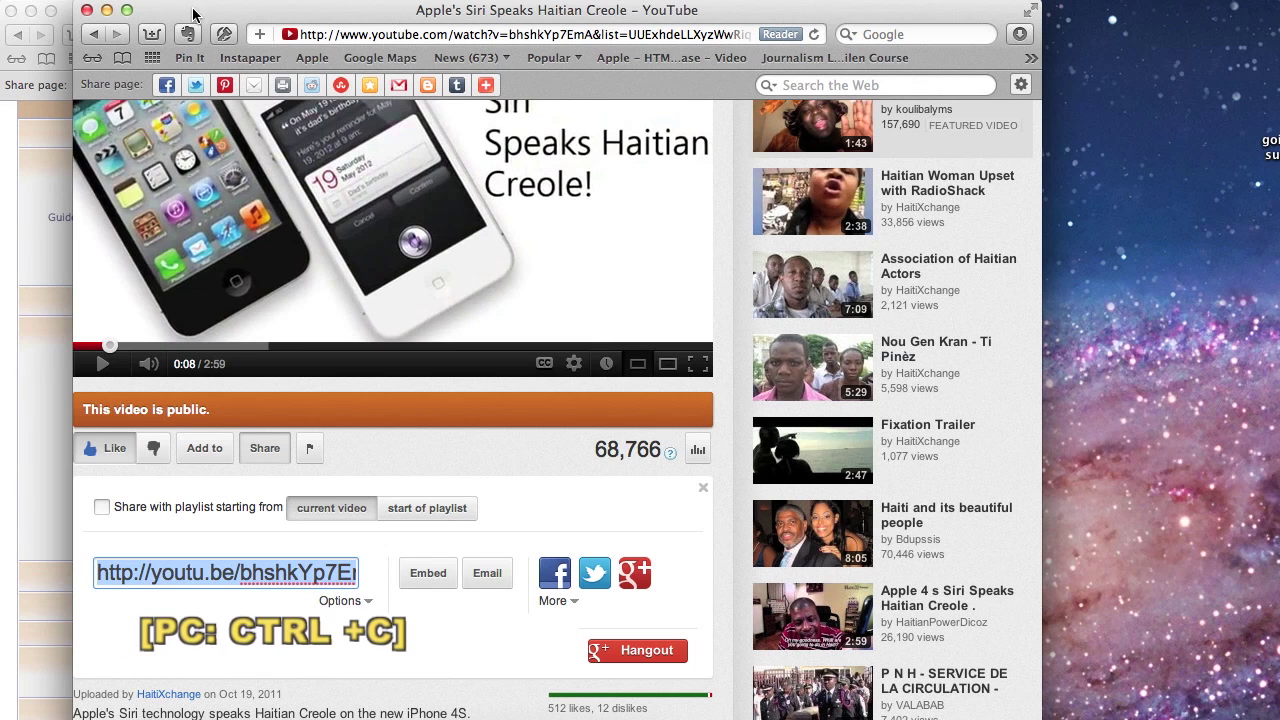
pyautogui.moveTo(192, 7); pyautogui.dragTo(1204, 167)
pyautogui.click(443, 396)
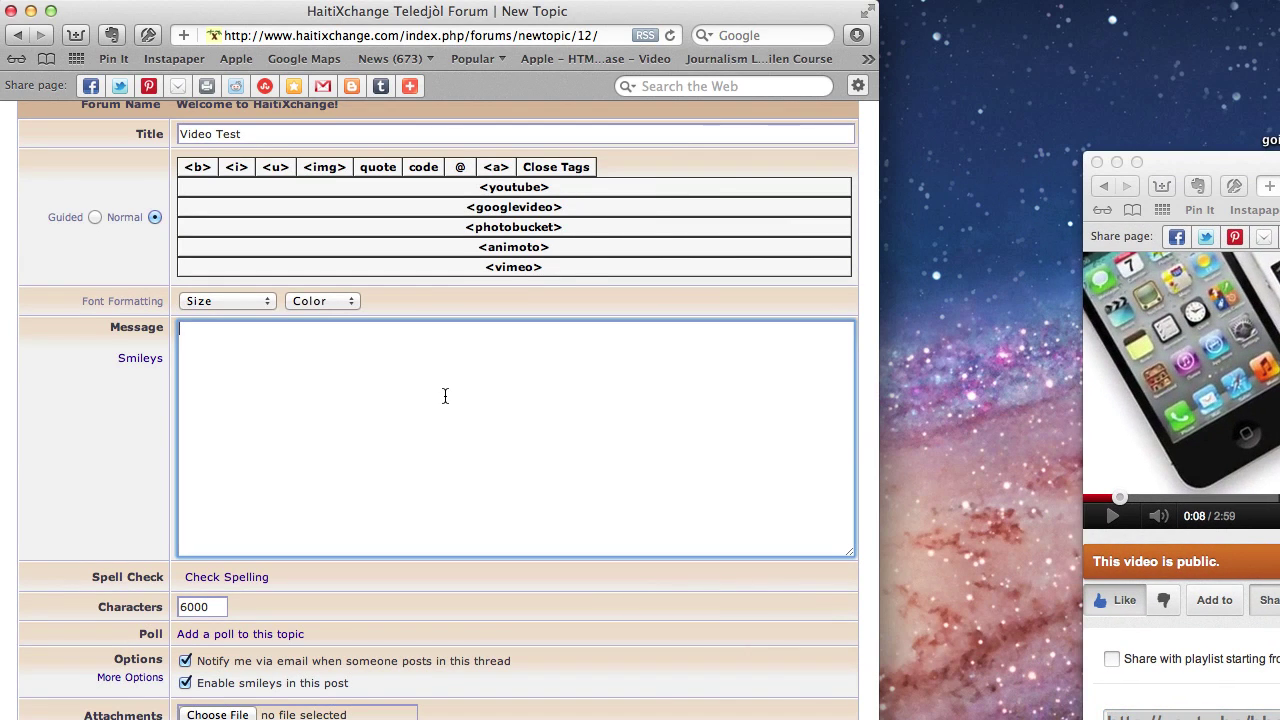
pyautogui.click(515, 189)
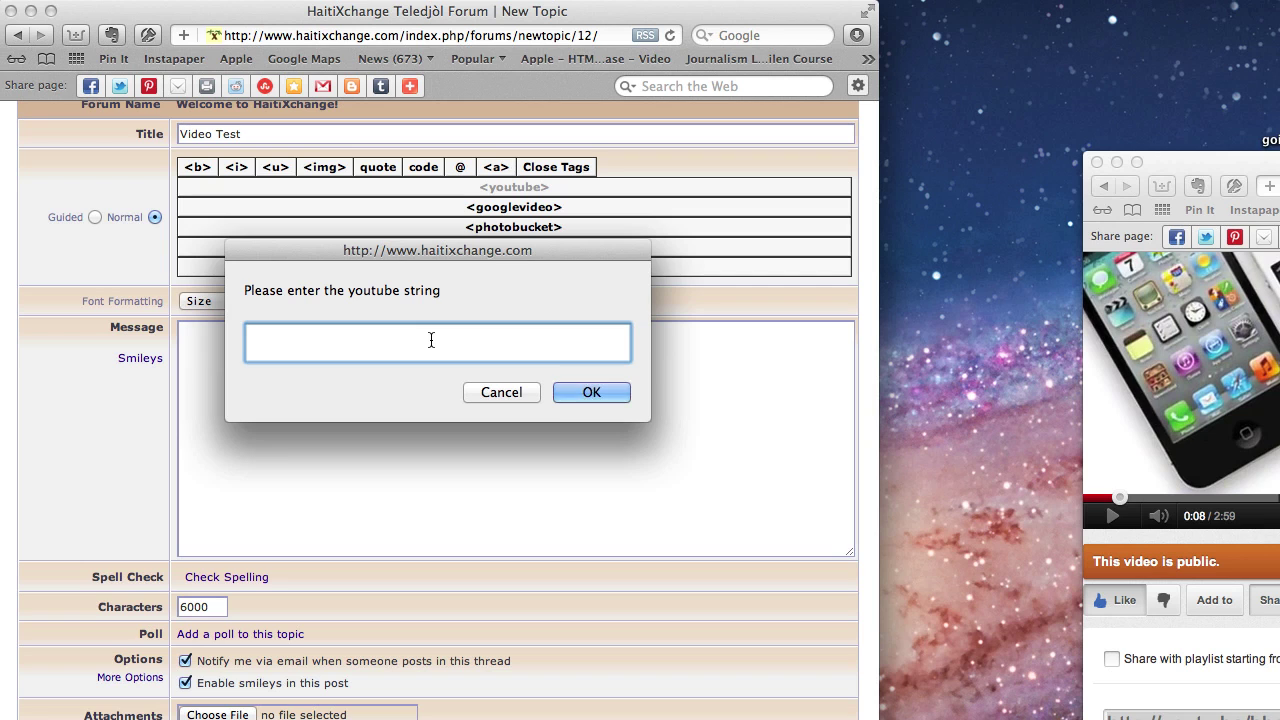
pyautogui.press('super+v')
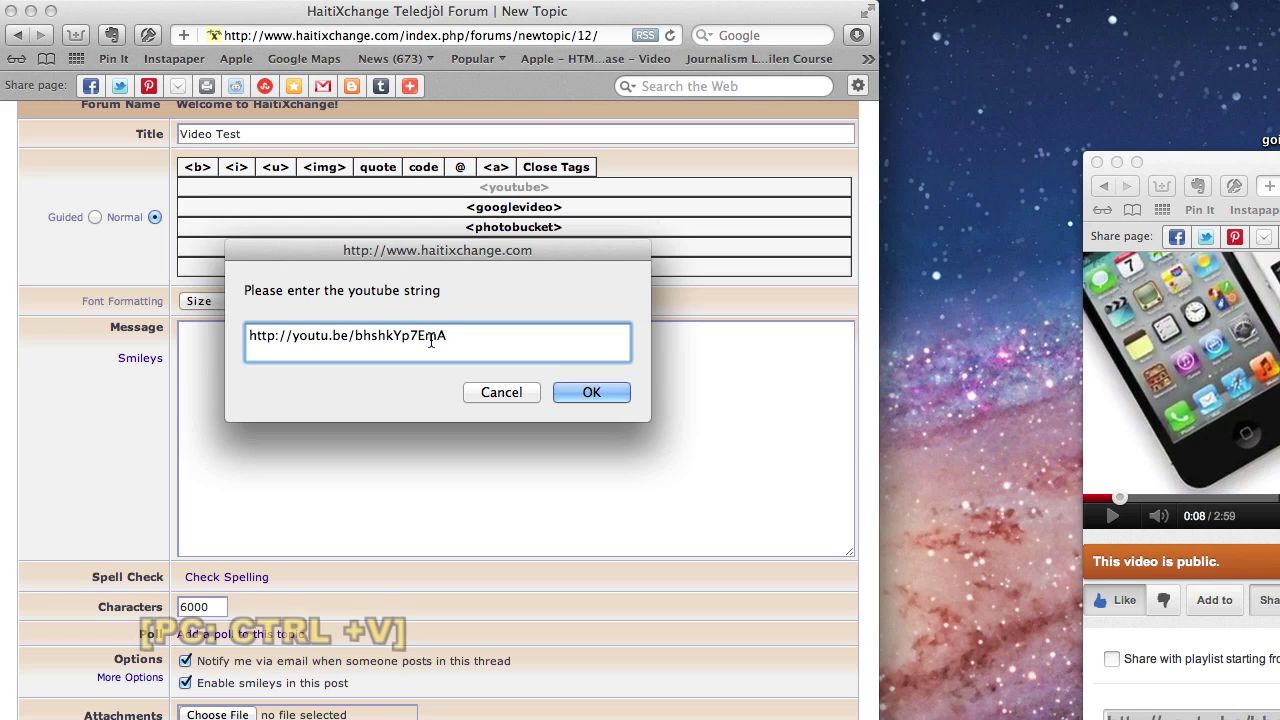
pyautogui.click(612, 395)
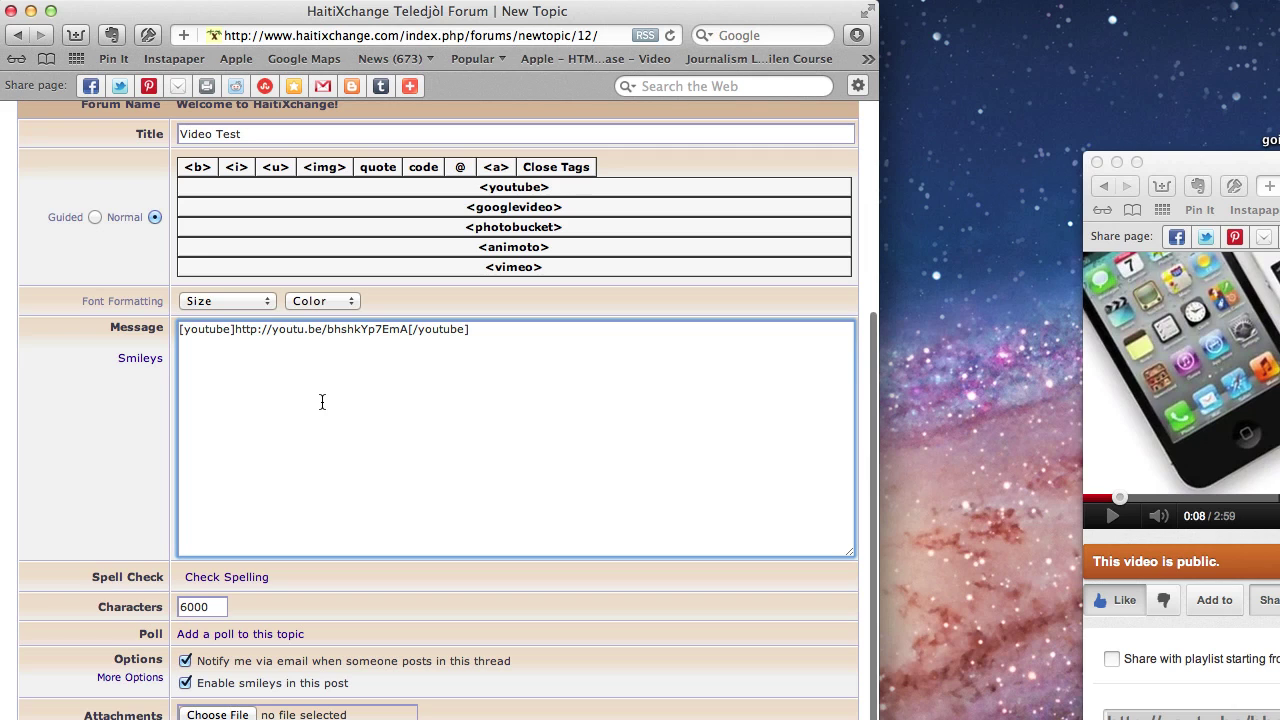
# Add the line 'This video is cool!' above the YouTube tag in the message
pyautogui.press('Return')
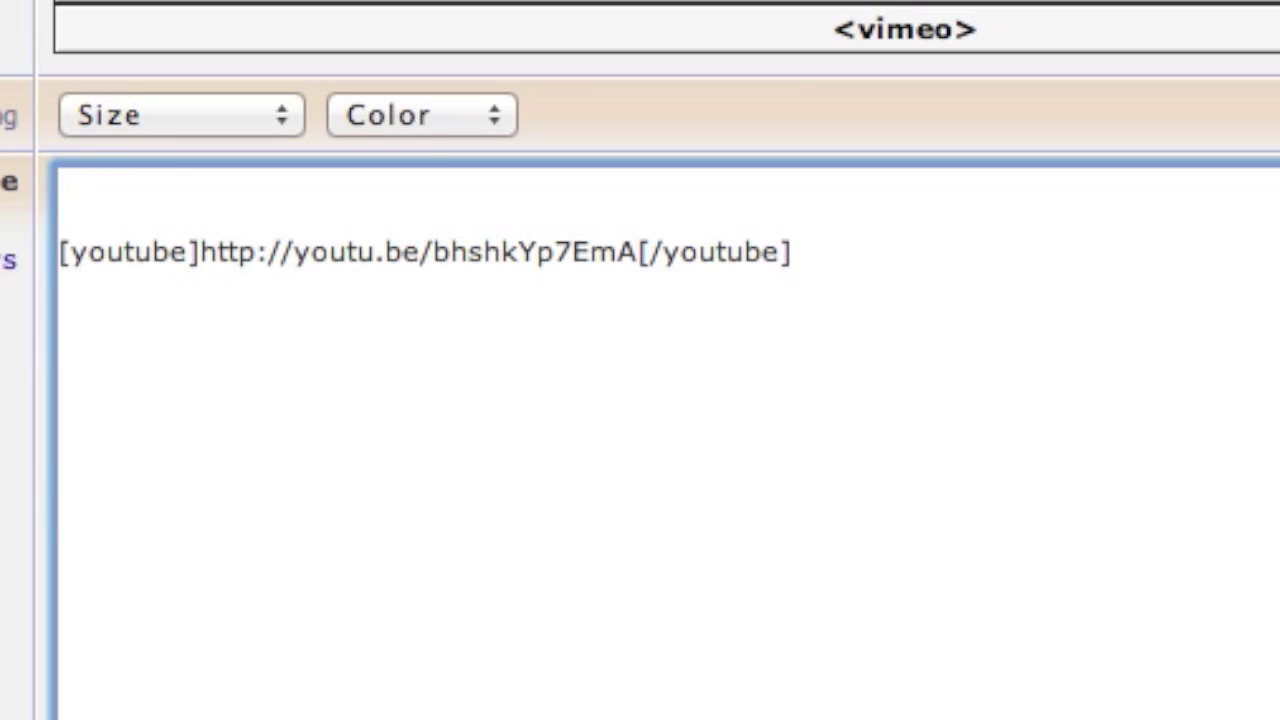
pyautogui.press('Return')
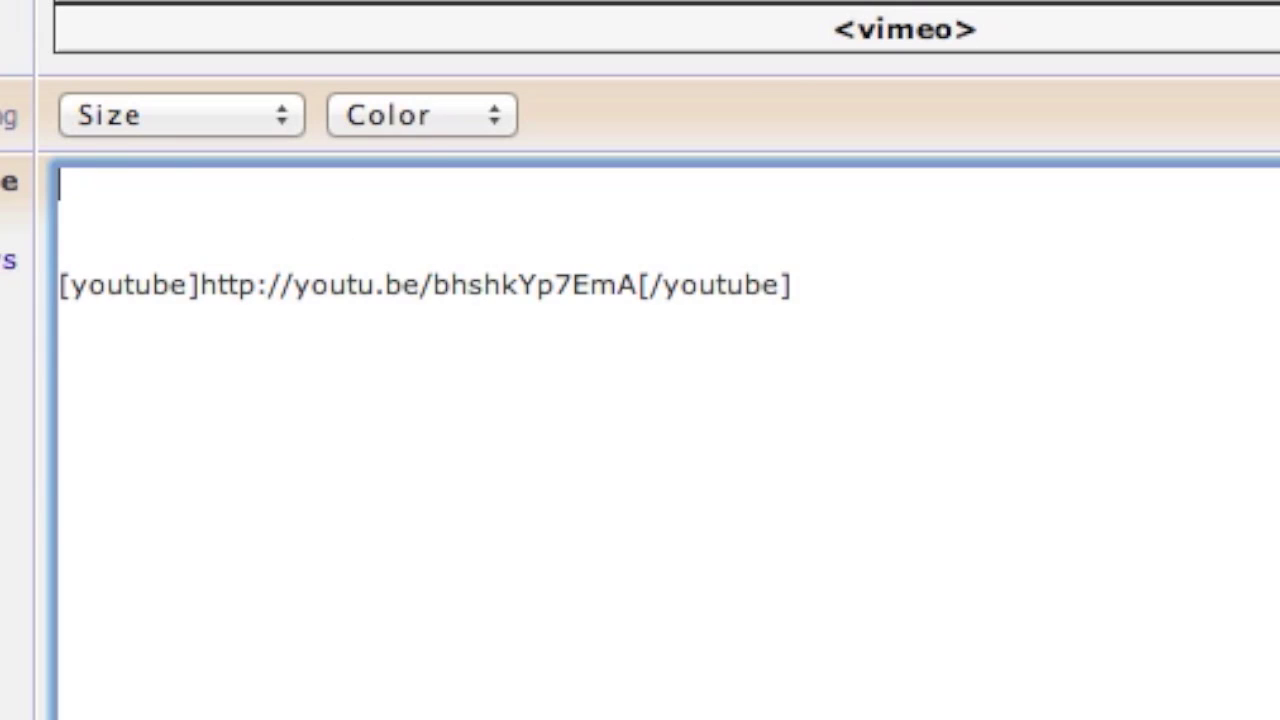
pyautogui.write('This video ')
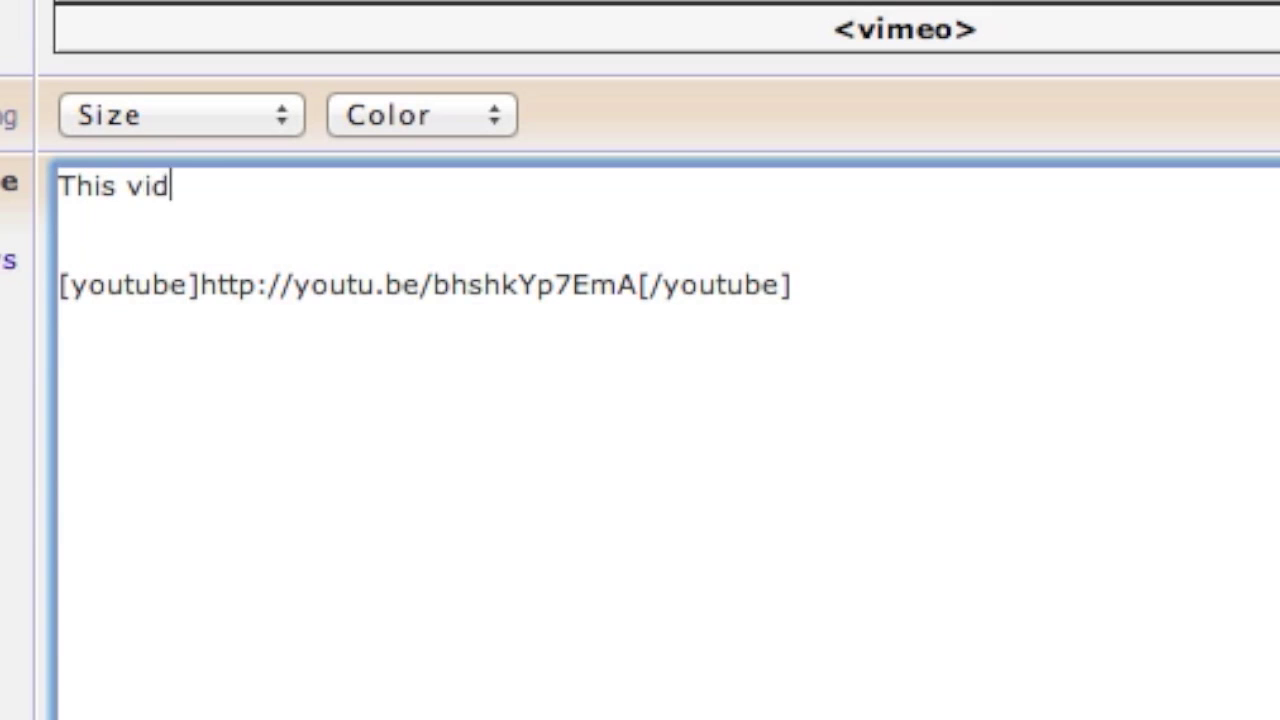
pyautogui.write('is cool!')
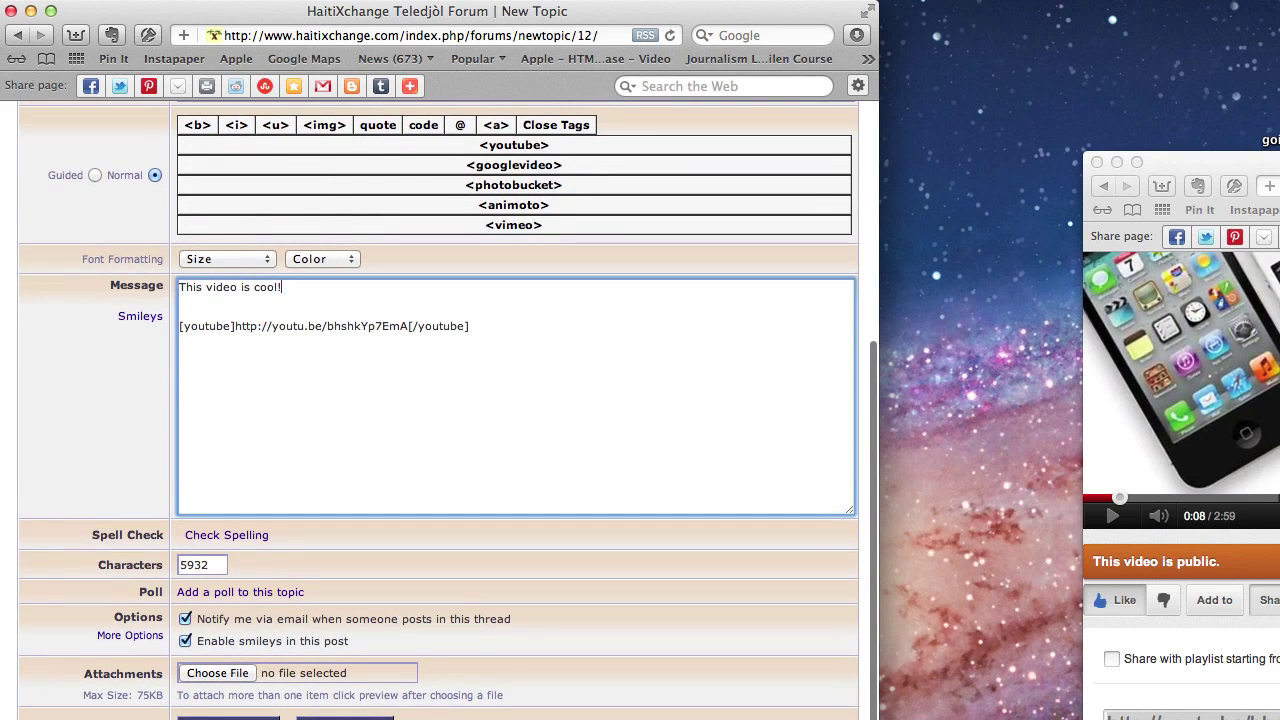
pyautogui.scroll(-3, 534, 507)
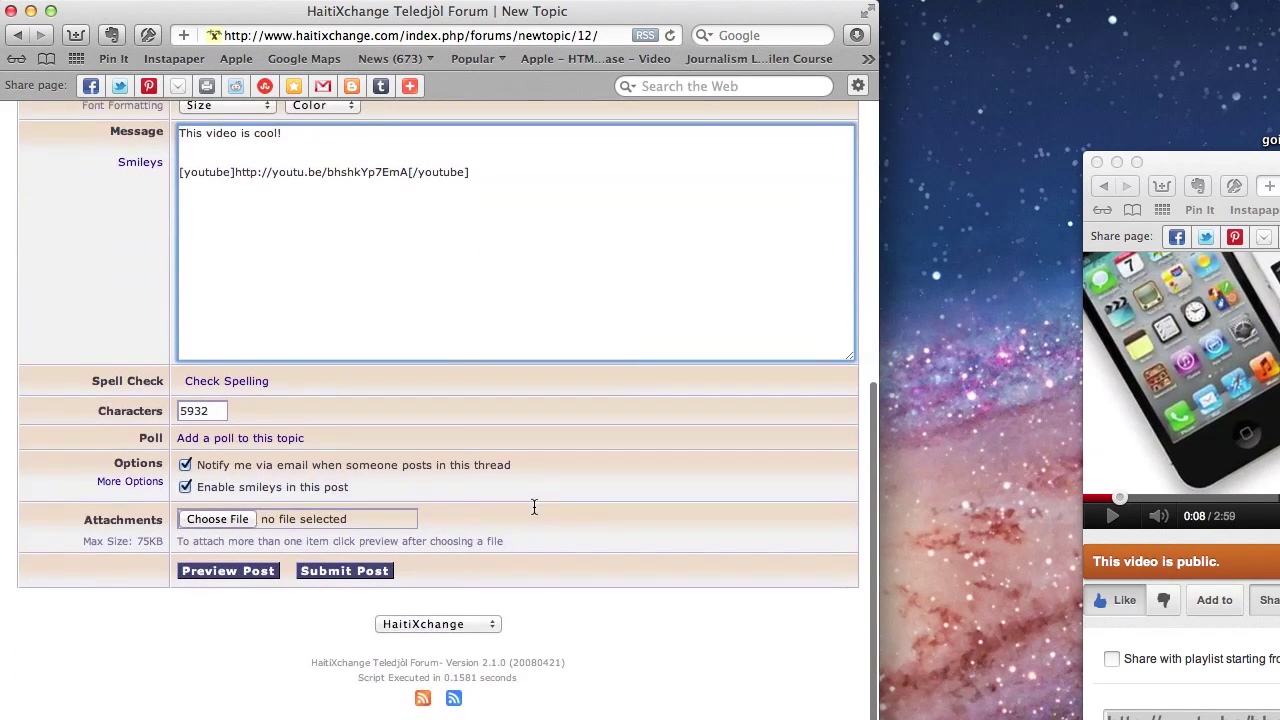
# Submit the Video Test topic, then play and pause its embedded Siri video to test it
pyautogui.click(343, 577)
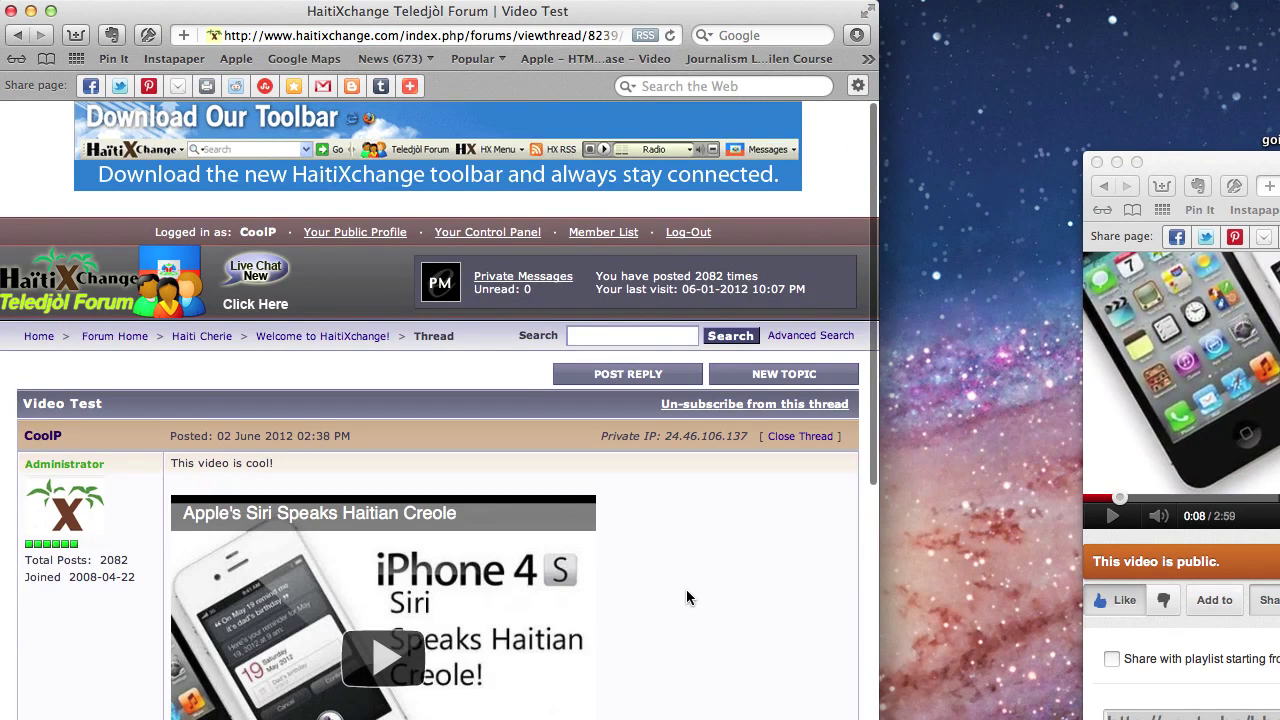
pyautogui.scroll(-5, 686, 589)
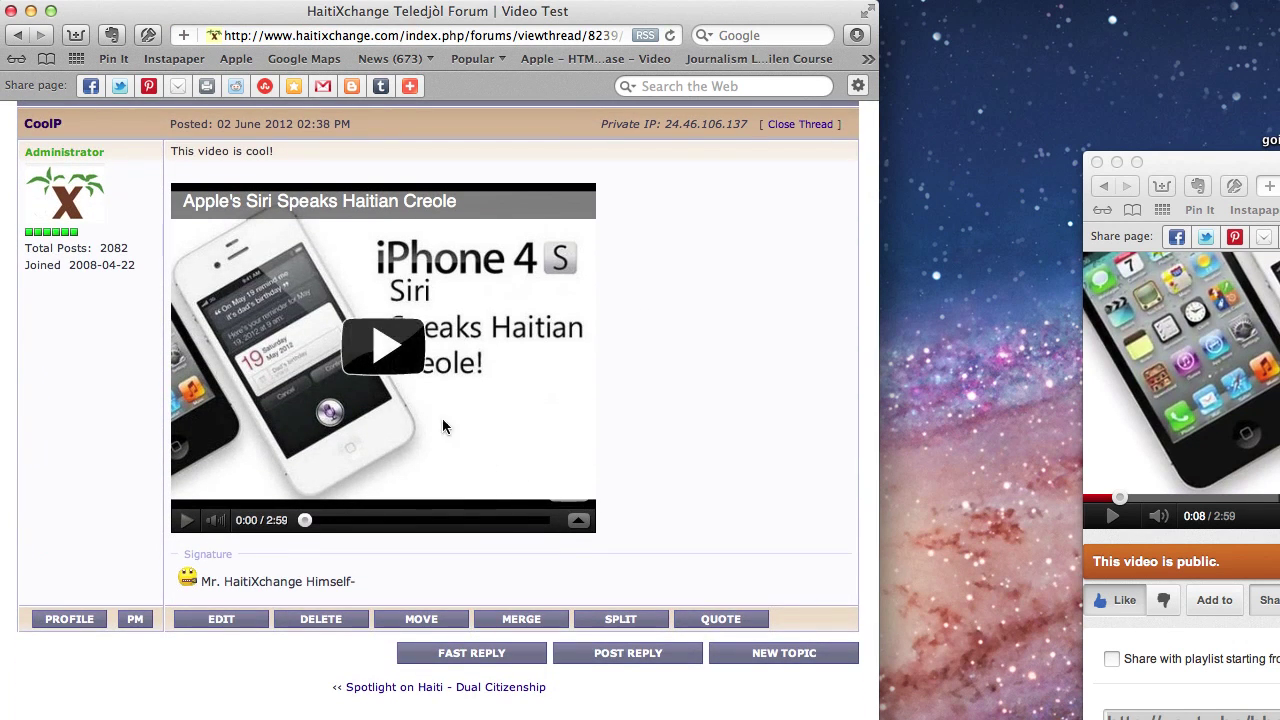
pyautogui.click(391, 360)
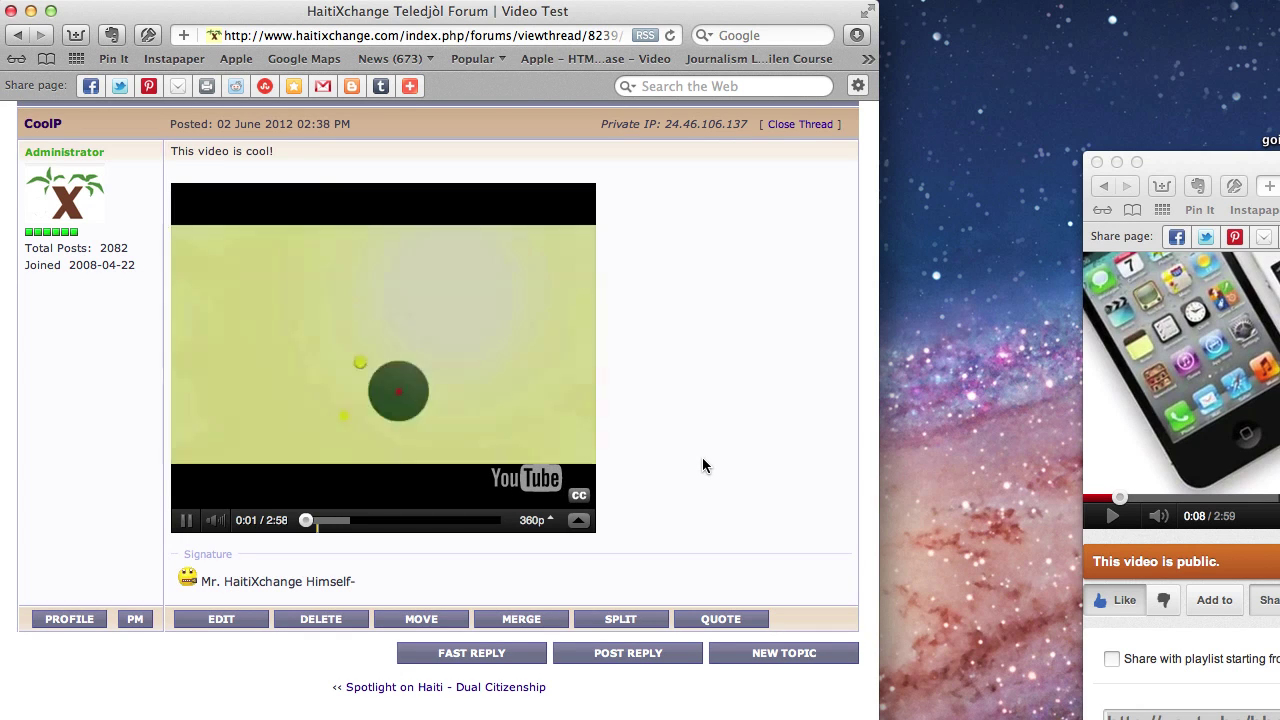
pyautogui.click(186, 521)
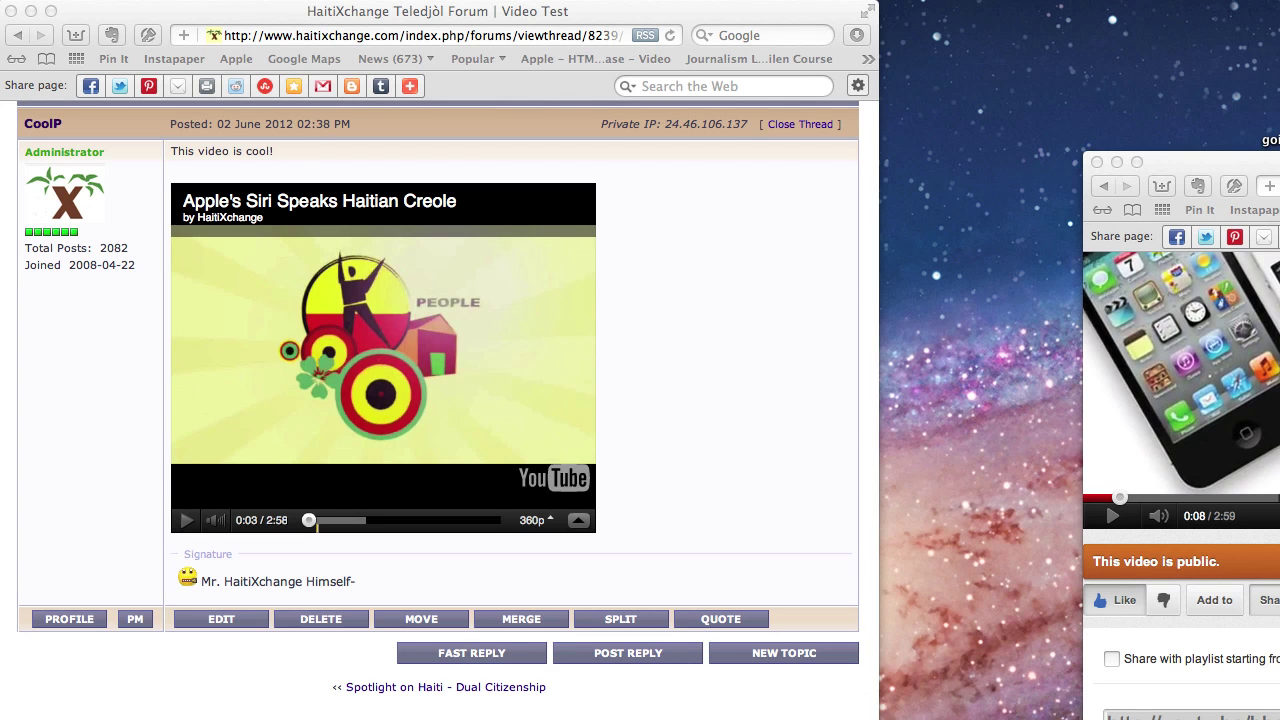
pyautogui.moveTo(690, 712); pyautogui.dragTo(640, 5)
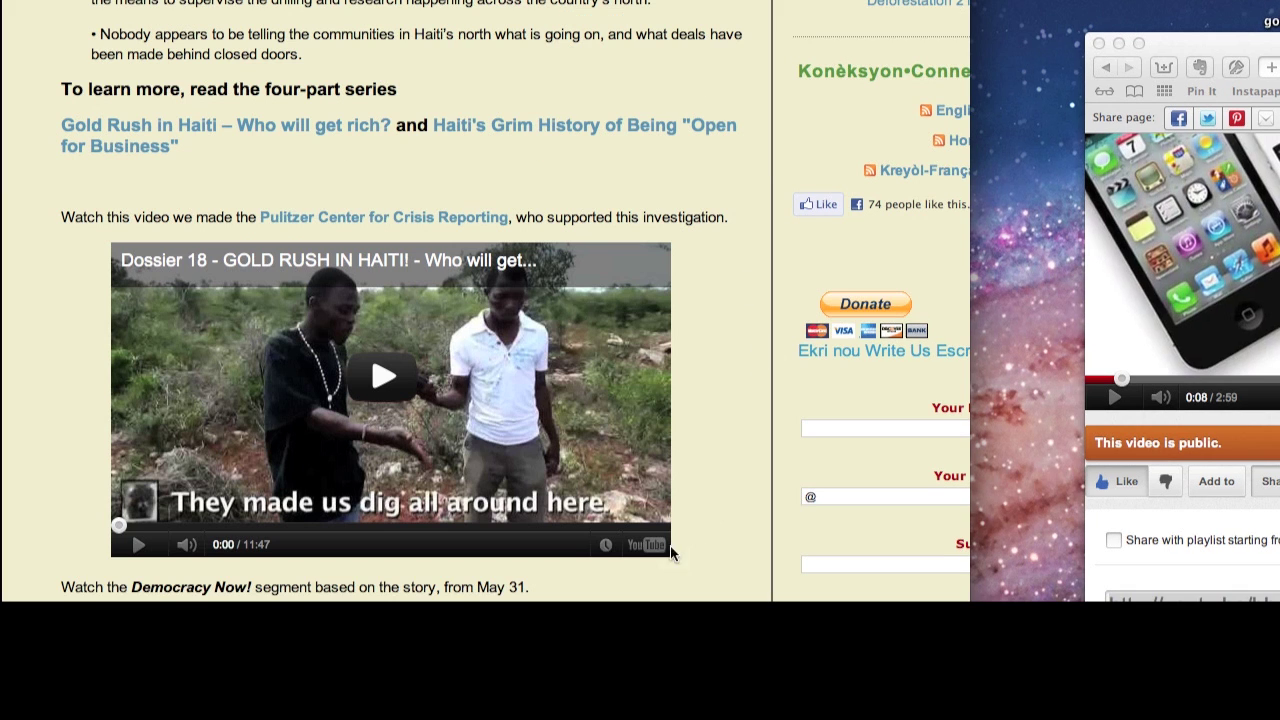
# Open the embedded Dossier 18 gold rush video on YouTube, pause it, and select its youtu.be share link
pyautogui.scroll(-1, 670, 553)
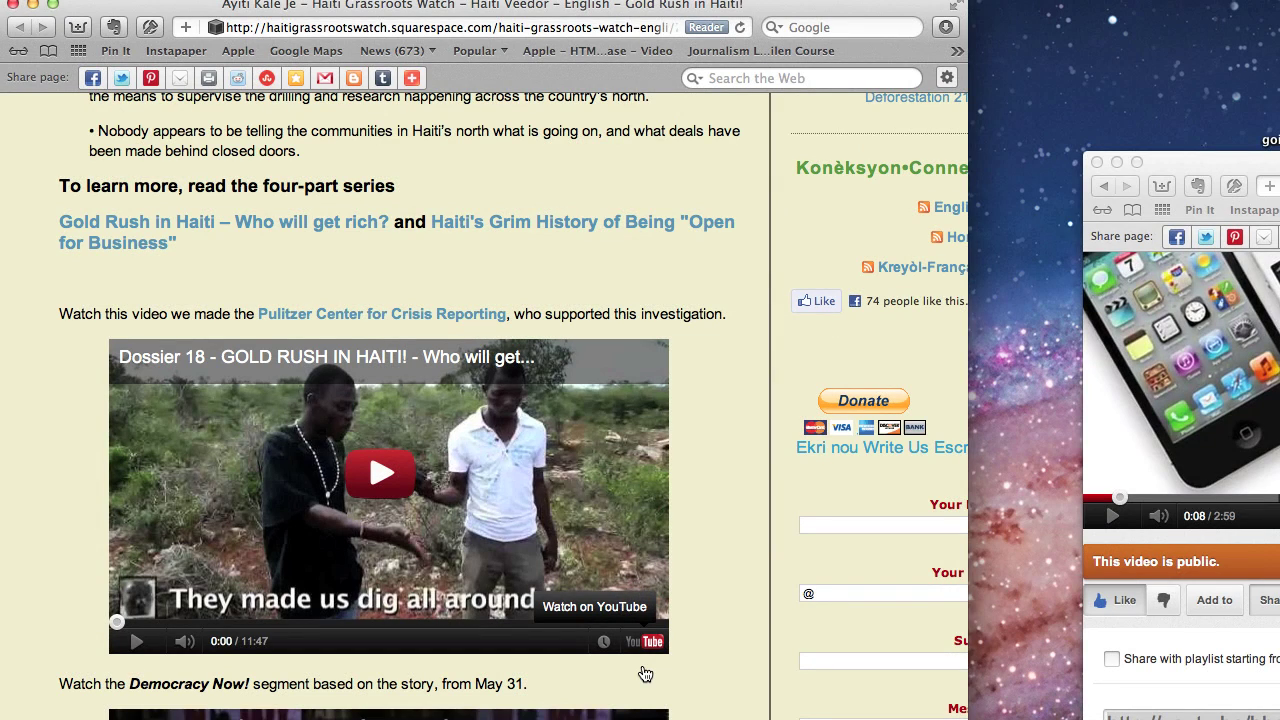
pyautogui.hscroll(2, 645, 675)
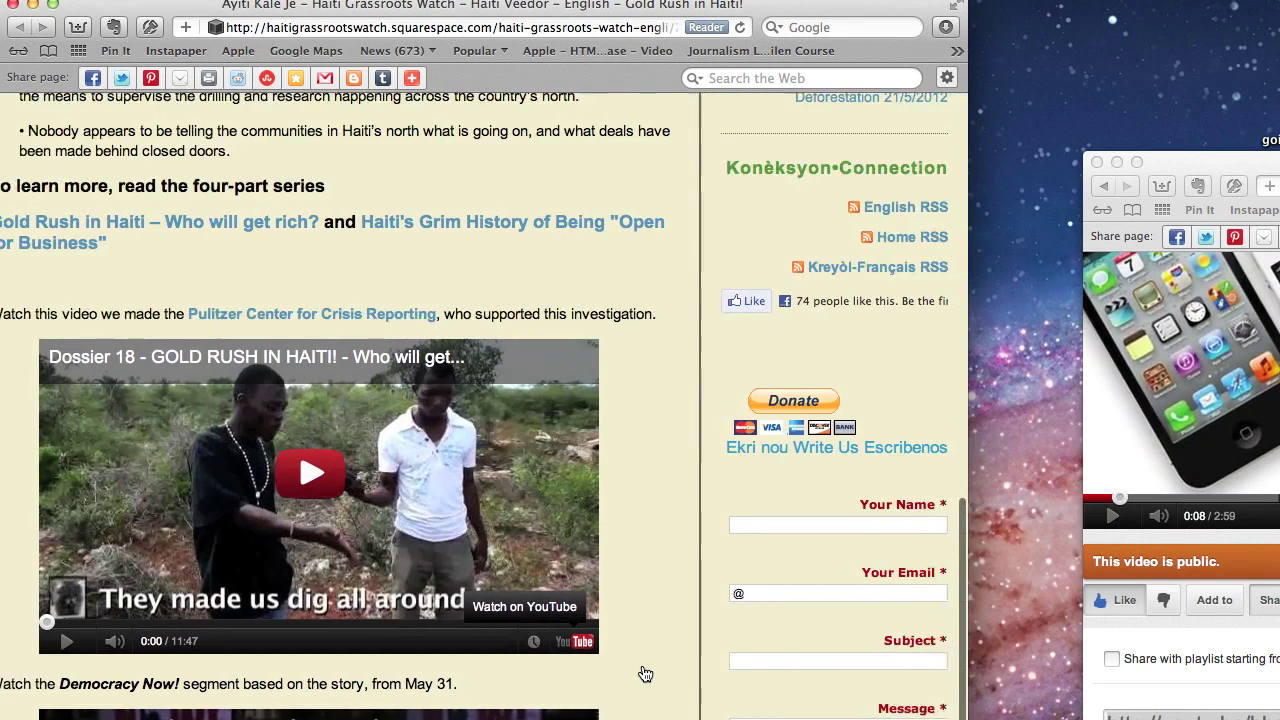
pyautogui.click(572, 642)
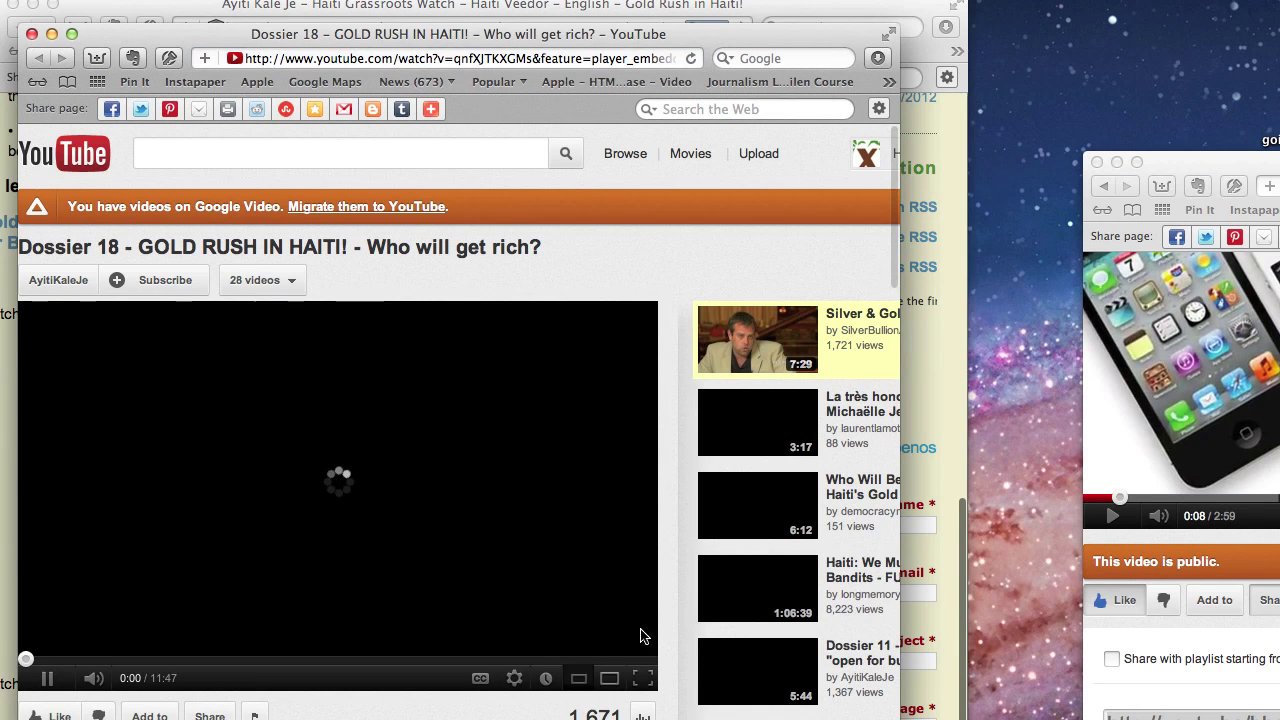
pyautogui.scroll(-3, 700, 605)
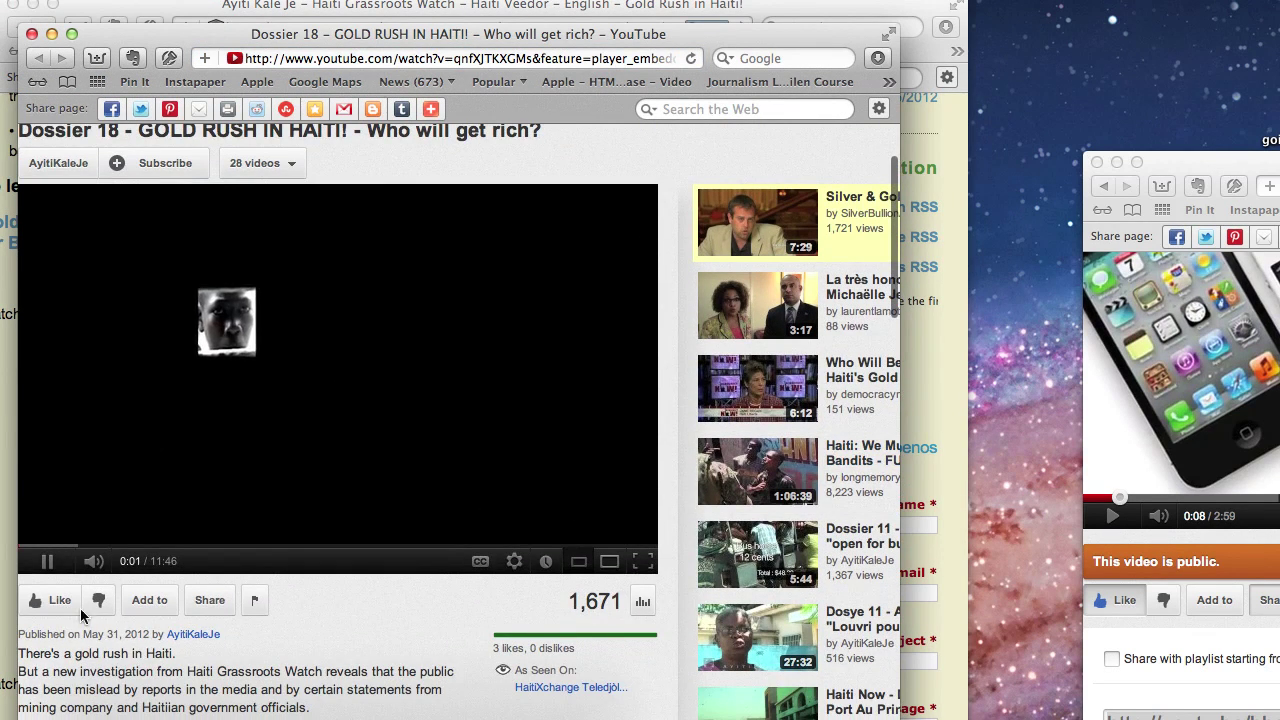
pyautogui.click(47, 561)
pyautogui.scroll(1, 307, 623)
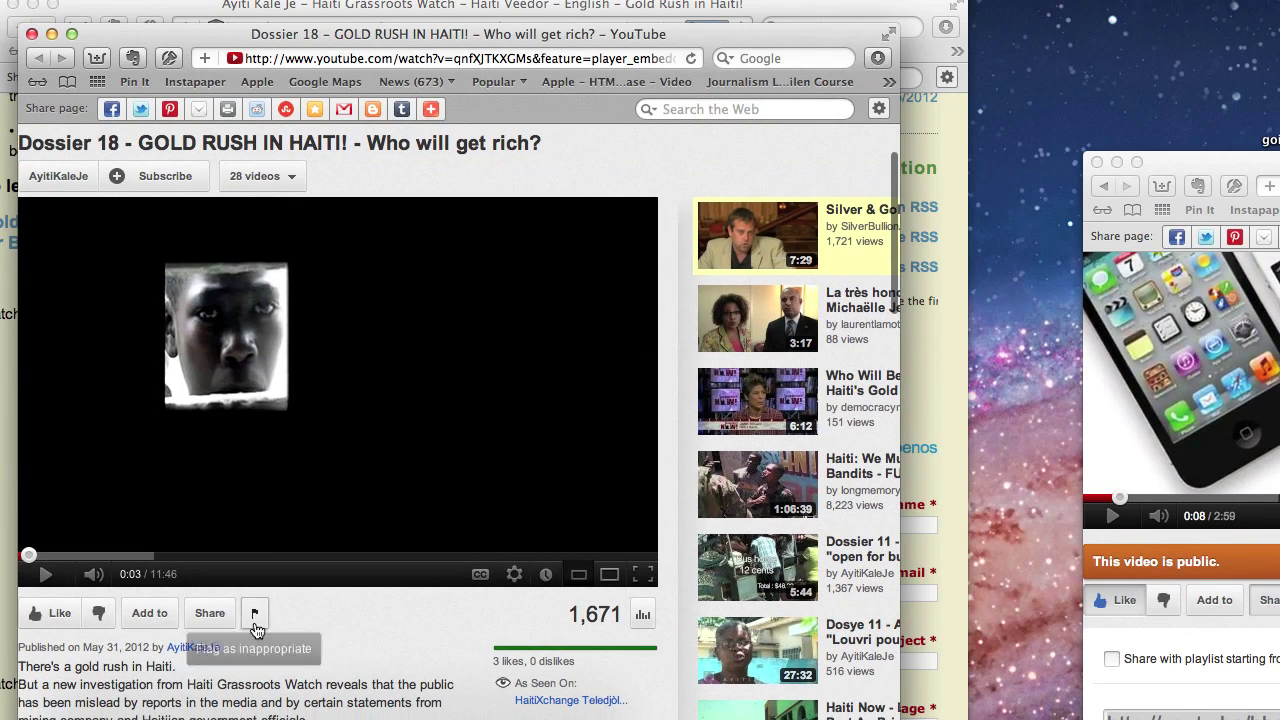
pyautogui.click(210, 612)
pyautogui.click(248, 680)
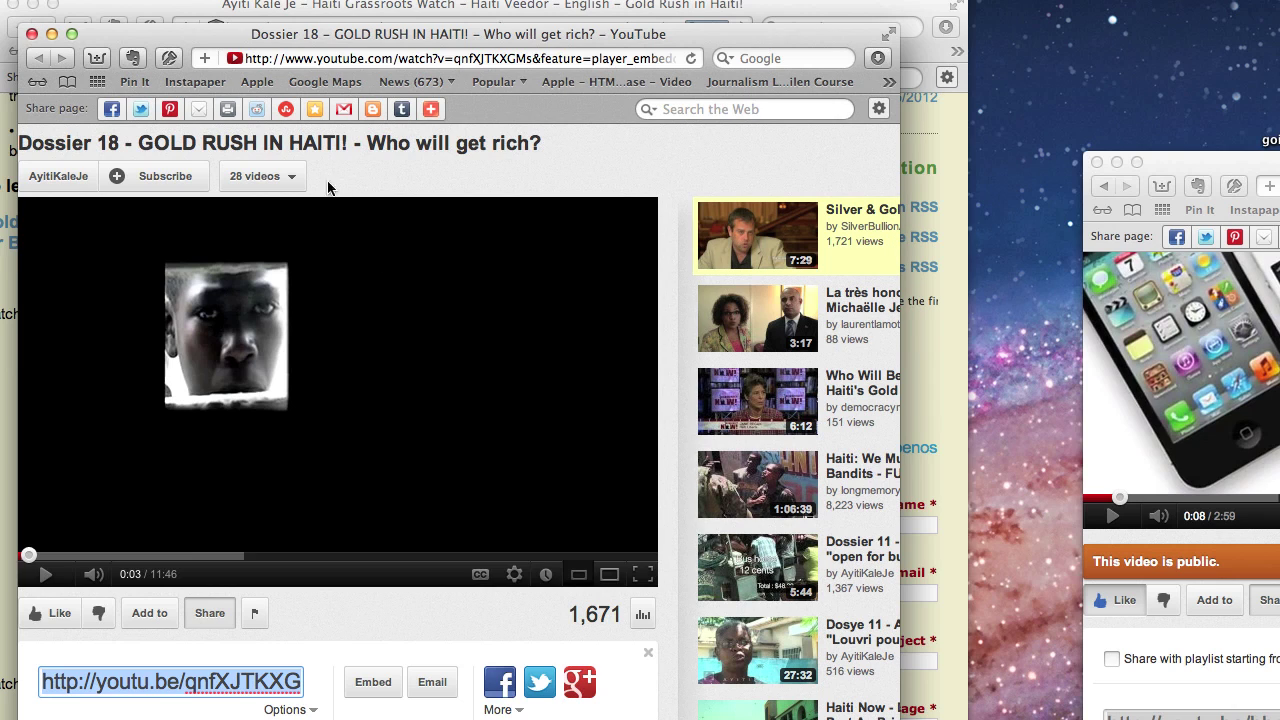
pyautogui.moveTo(348, 37); pyautogui.dragTo(464, 715)
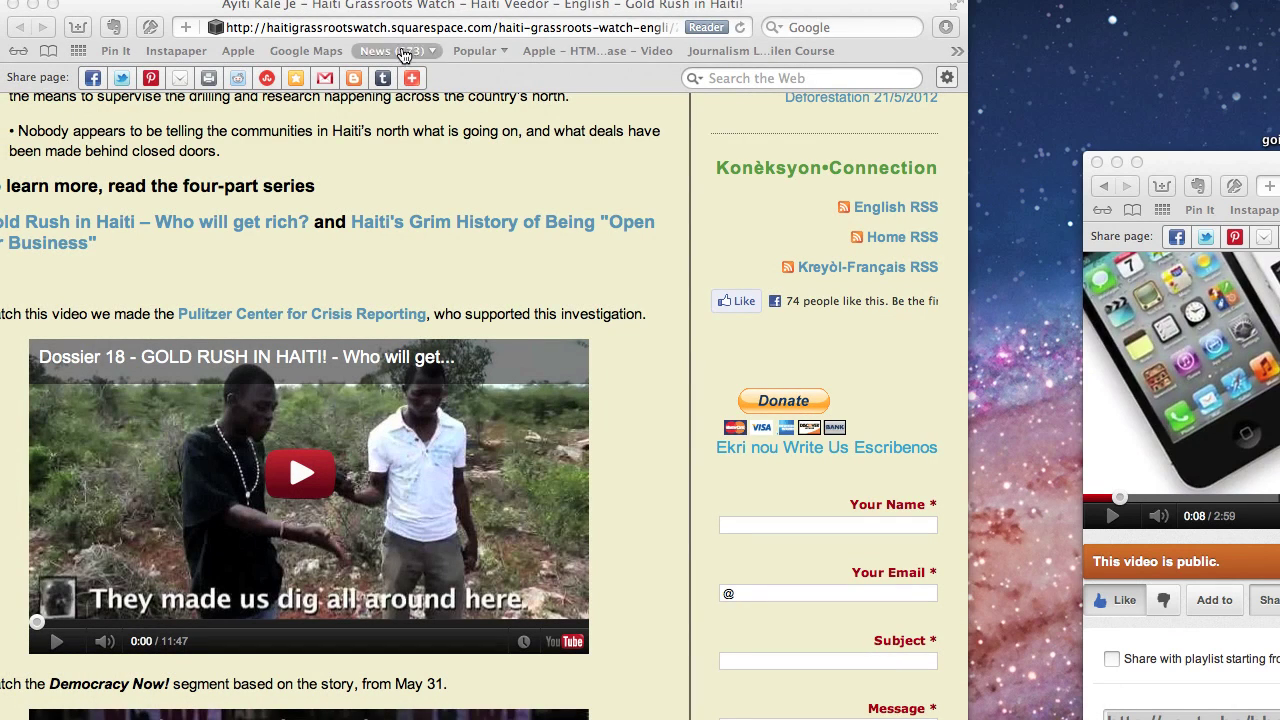
pyautogui.moveTo(401, 12); pyautogui.dragTo(412, 715)
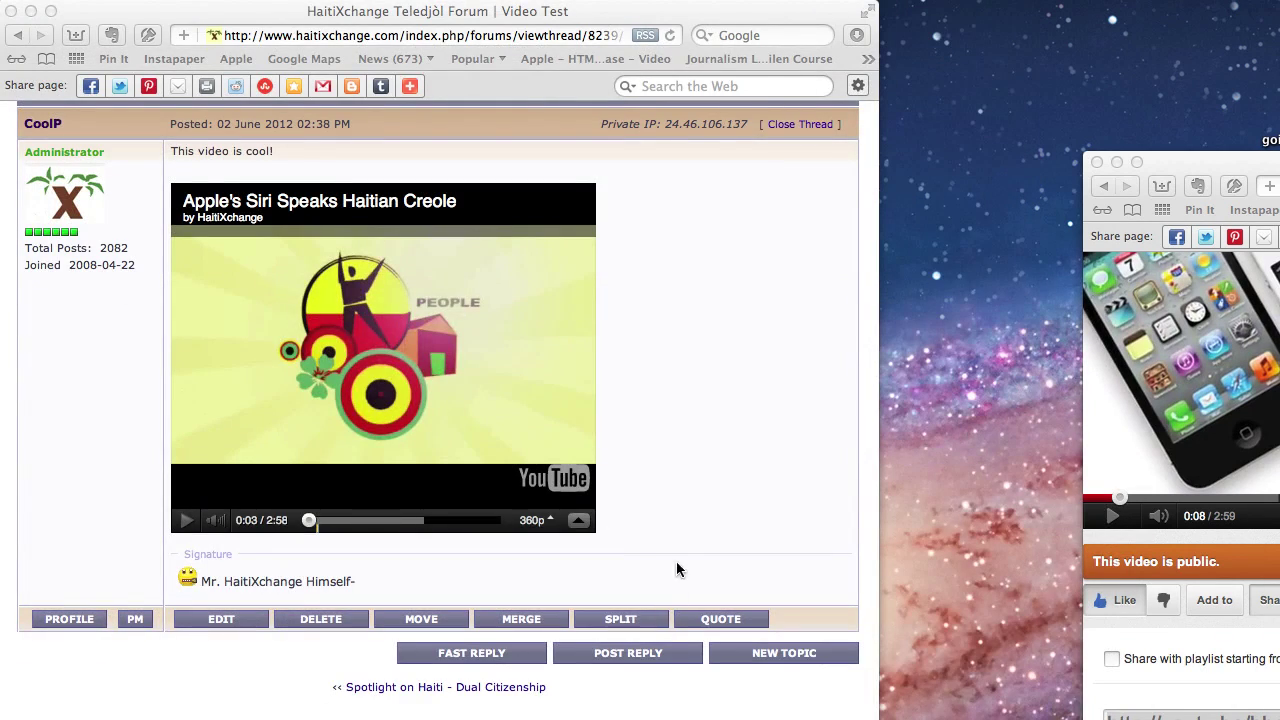
pyautogui.click(225, 621)
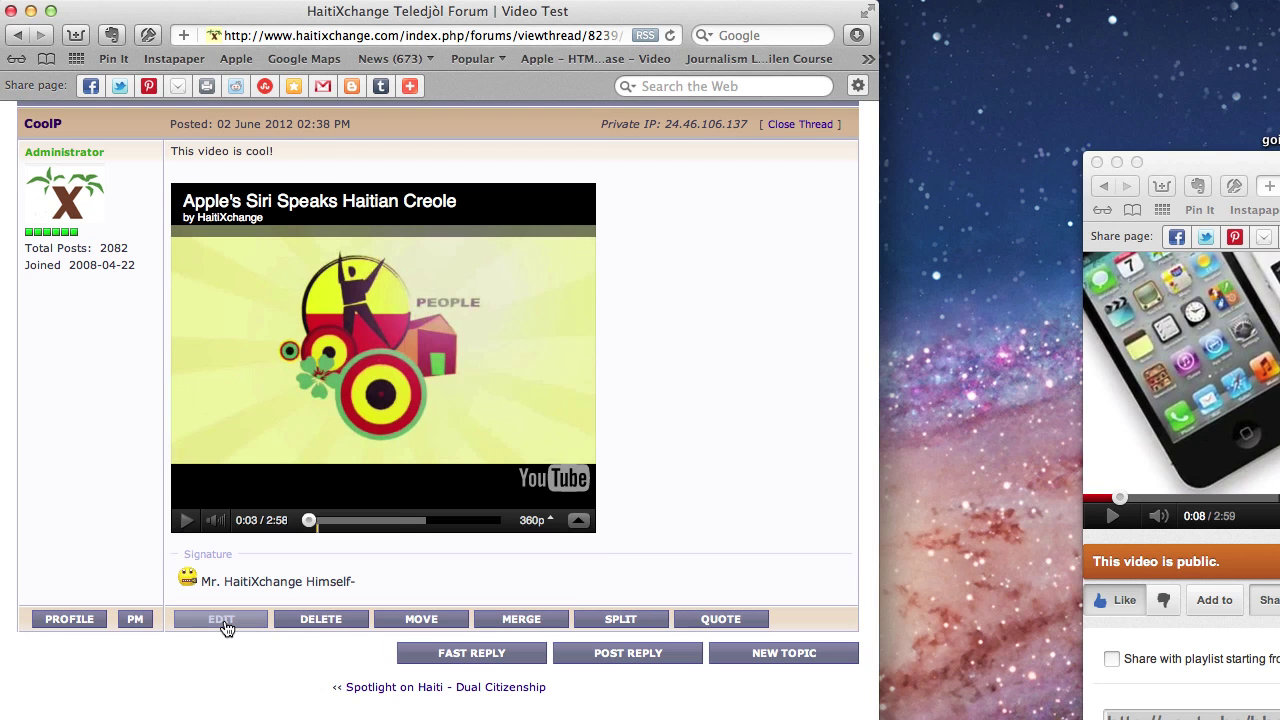
pyautogui.scroll(-5, 558, 584)
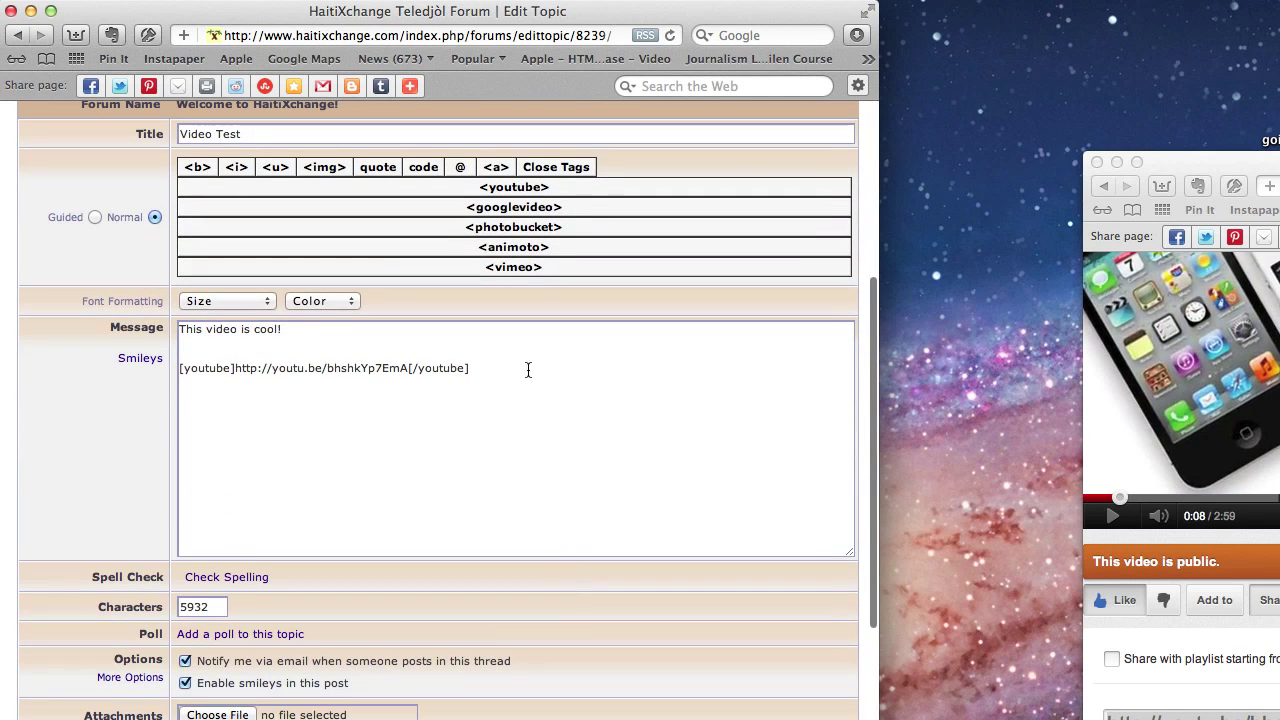
pyautogui.click(528, 369)
pyautogui.press('Return')
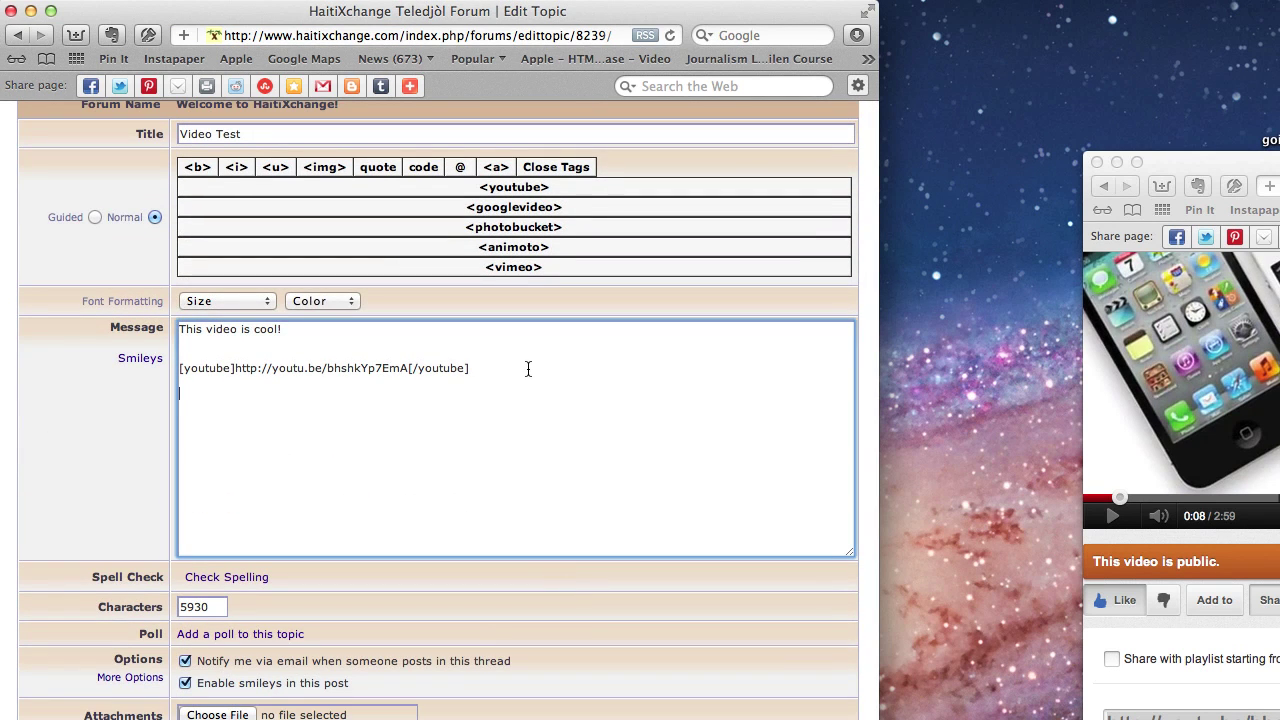
pyautogui.click(513, 187)
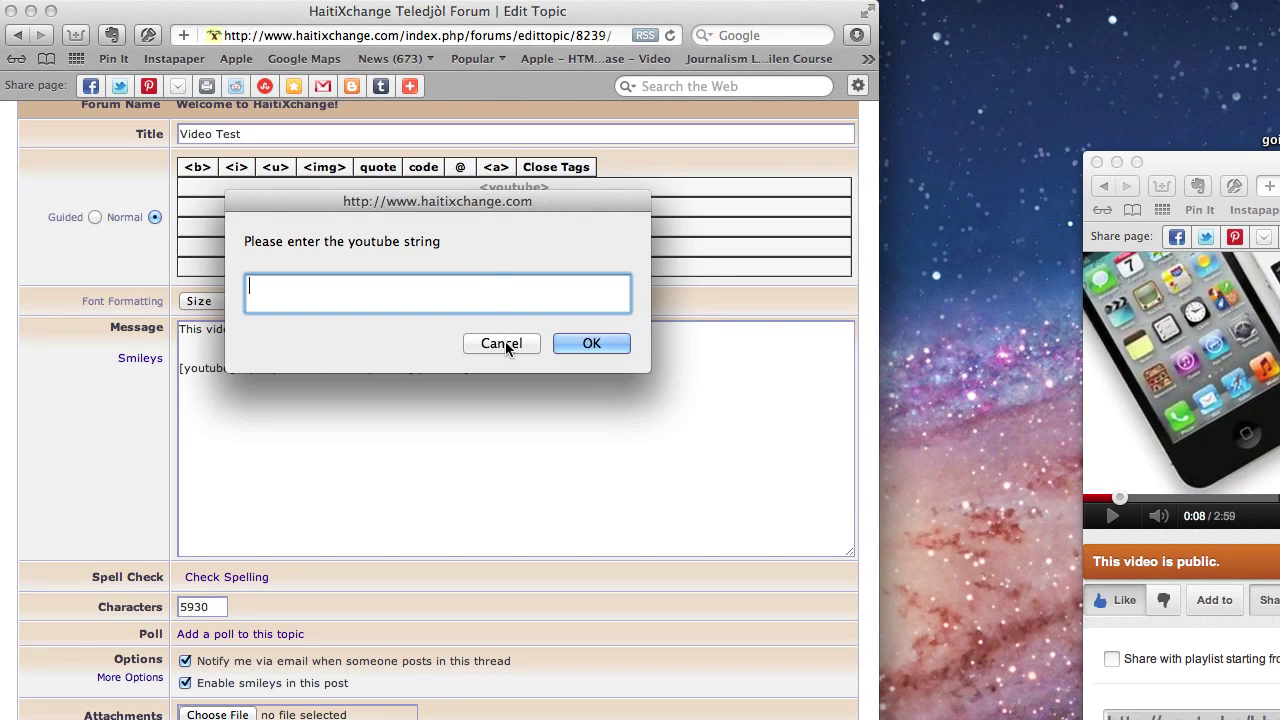
pyautogui.write('http://youtu.be/qnfXJTKXGMs')
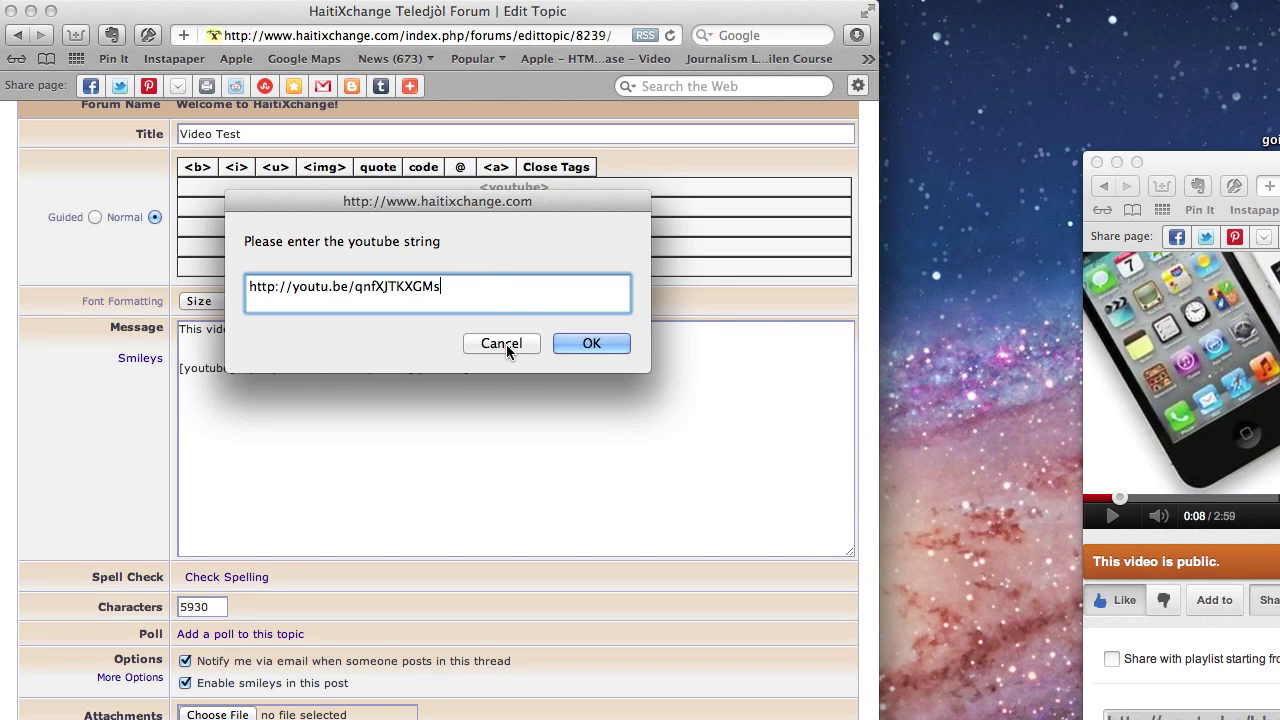
pyautogui.click(591, 343)
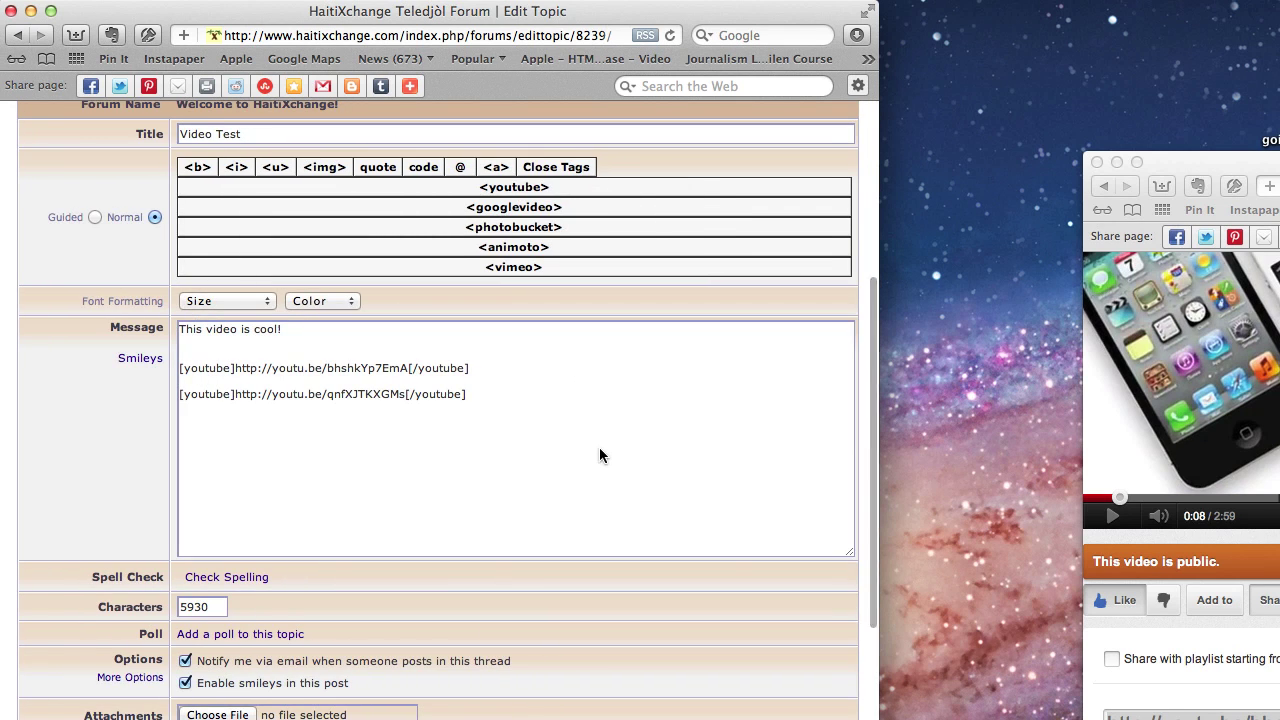
pyautogui.scroll(-4, 599, 447)
# Update the post and check that both the Siri and gold rush videos appear in the thread
pyautogui.click(344, 580)
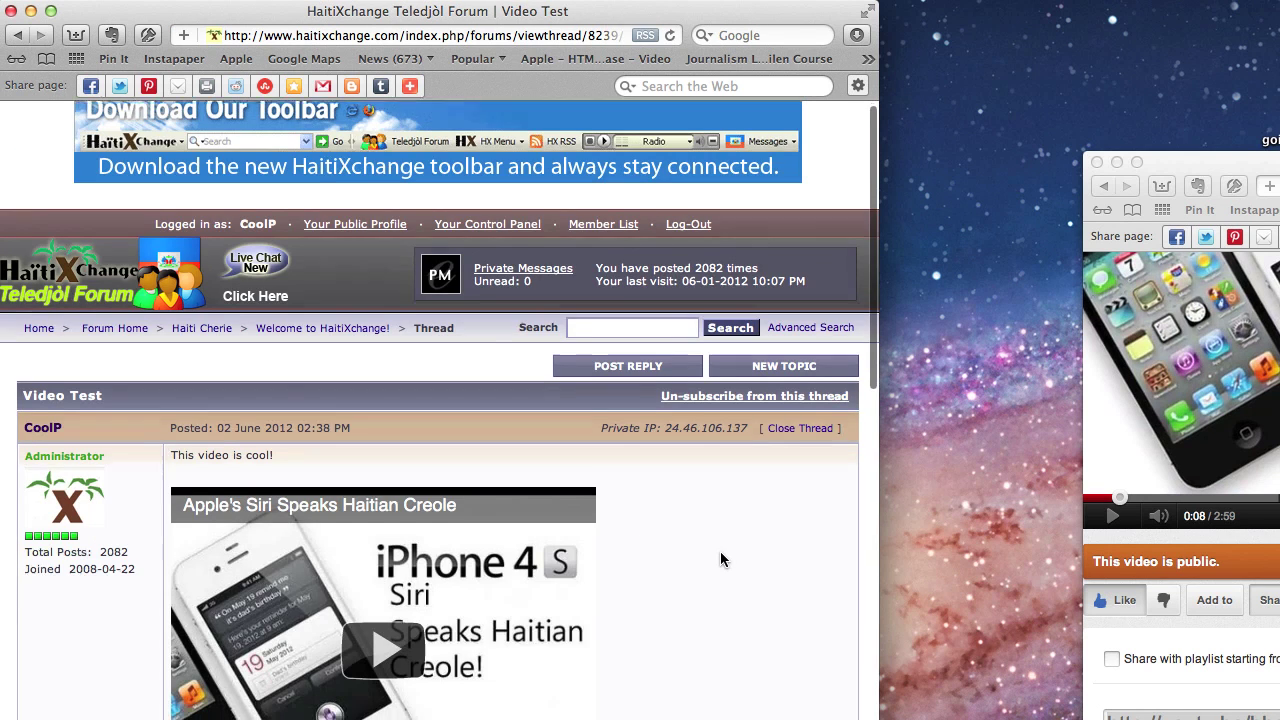
pyautogui.scroll(-8, 720, 555)
pyautogui.scroll(-3, 720, 560)
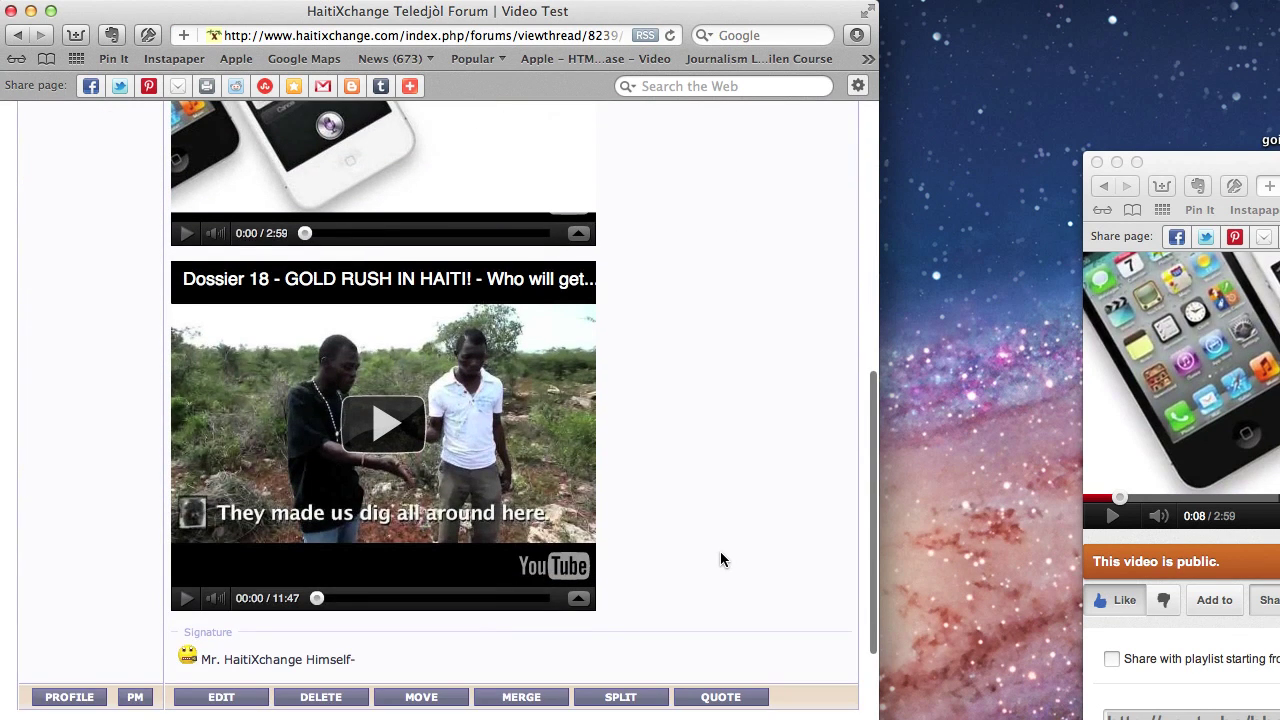
pyautogui.scroll(8, 720, 552)
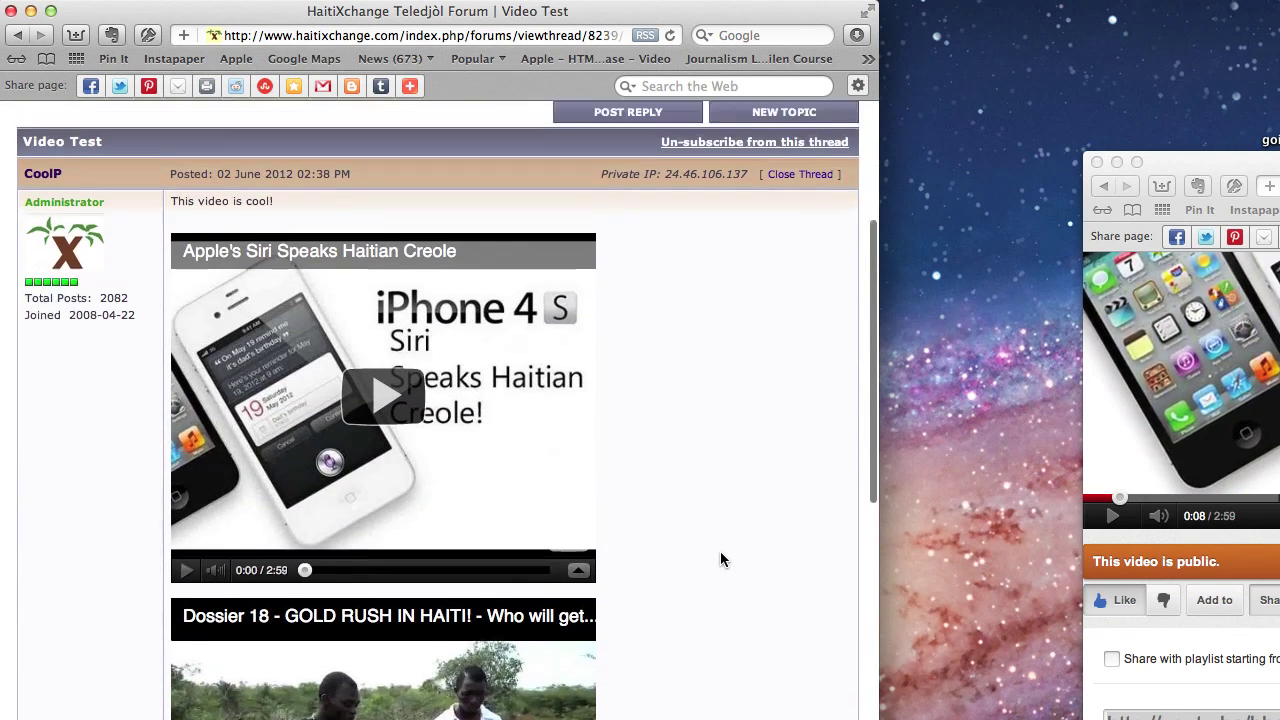